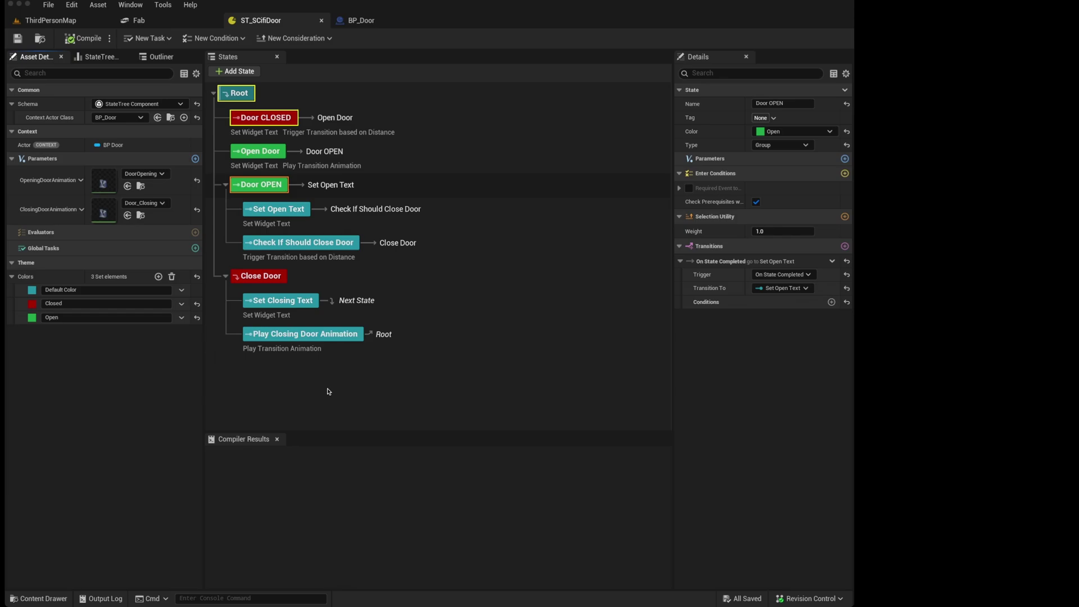
Step: Inspect the Open Door, Door CLOSED, Close Door and Set Closing Text states, leaving Door OPEN as Group type
click(327, 150)
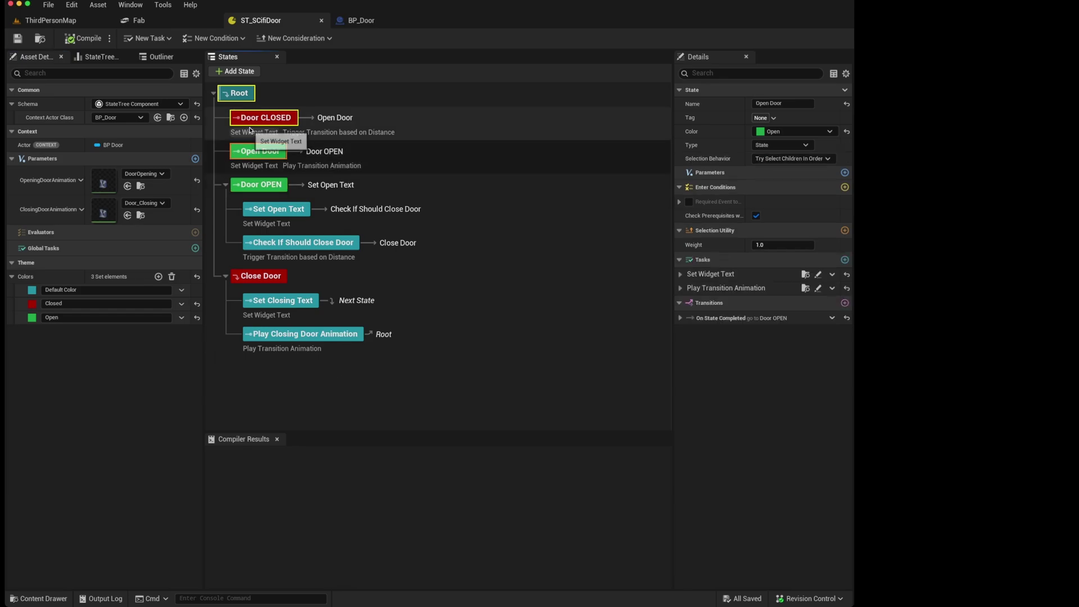
click(251, 121)
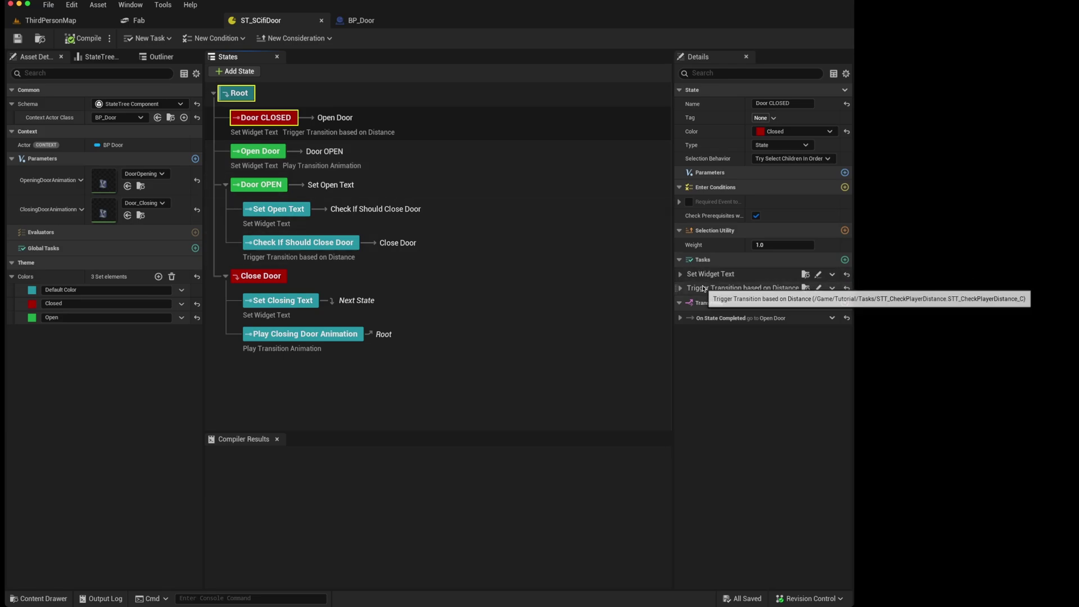
click(259, 279)
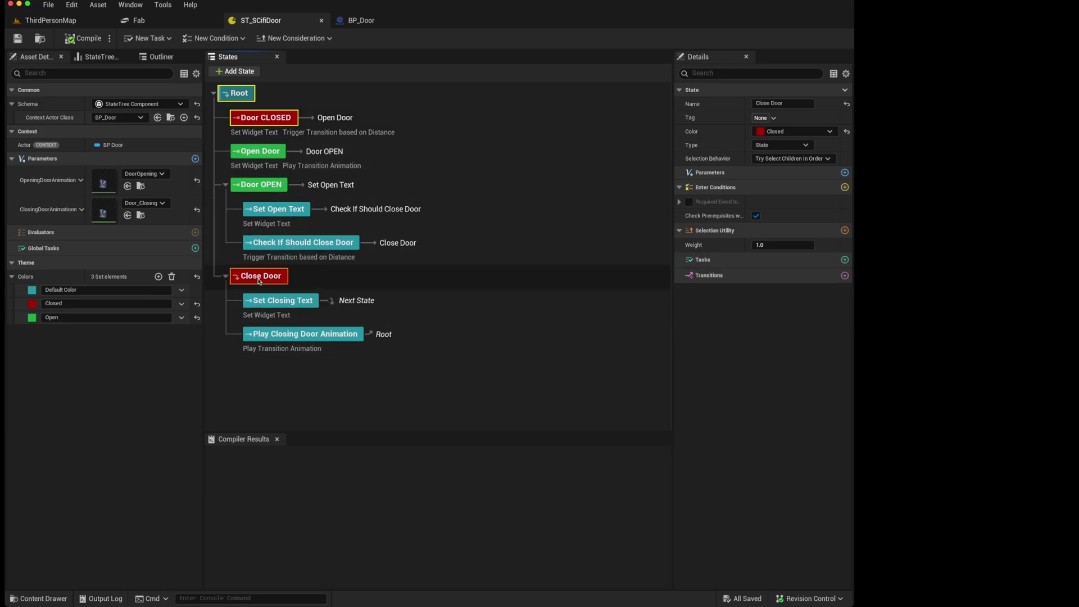
click(266, 306)
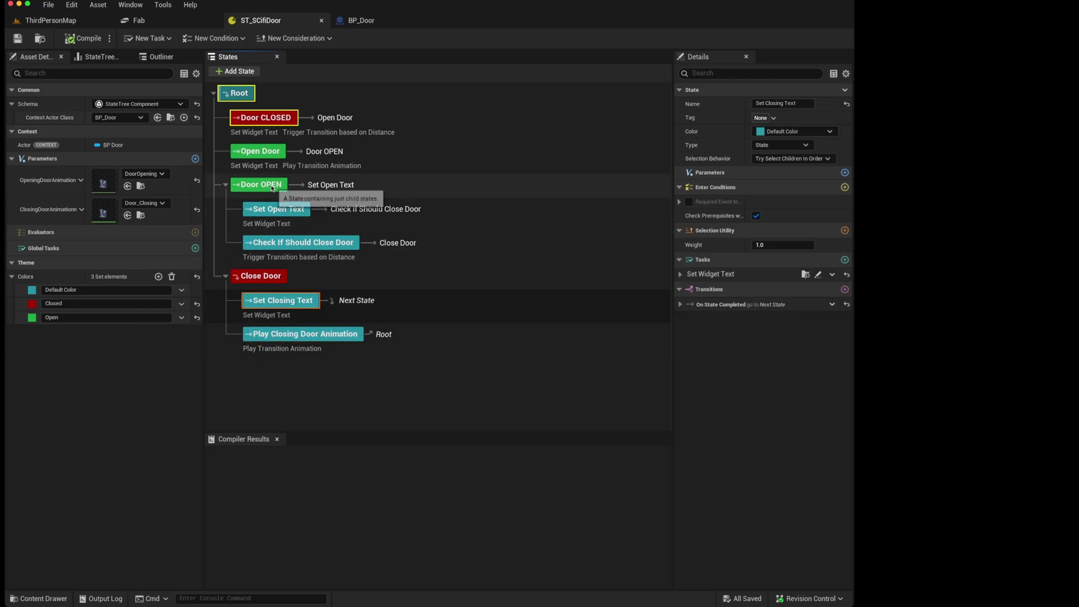
click(268, 187)
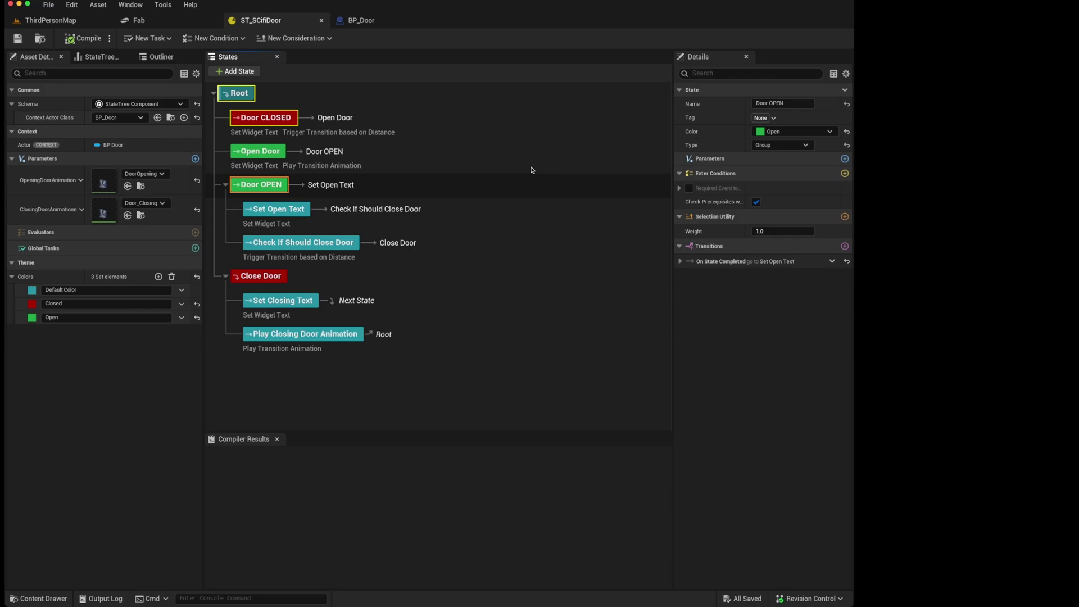
click(785, 145)
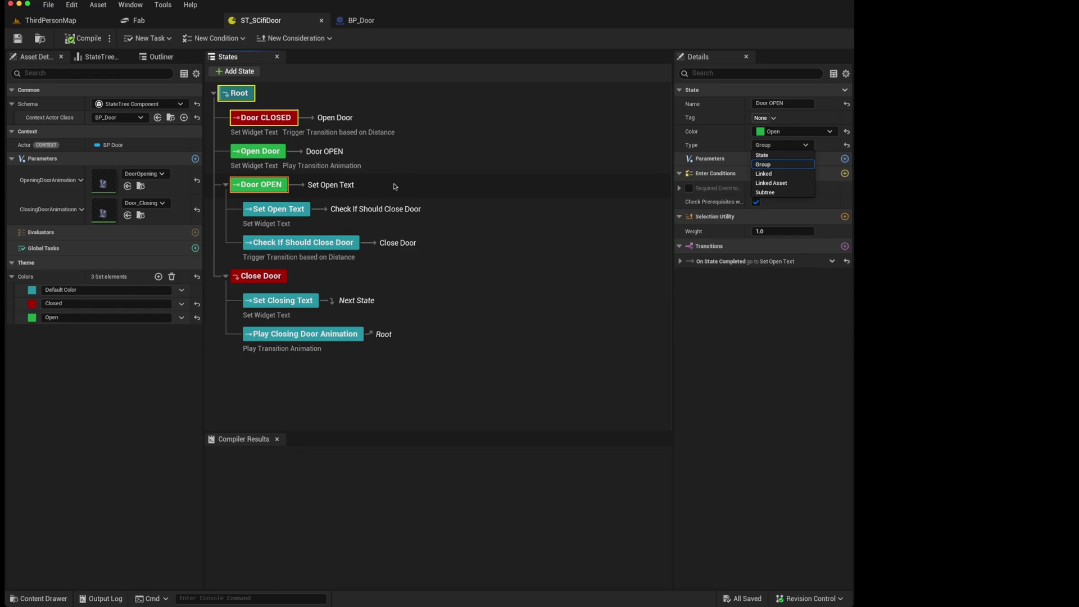
click(303, 190)
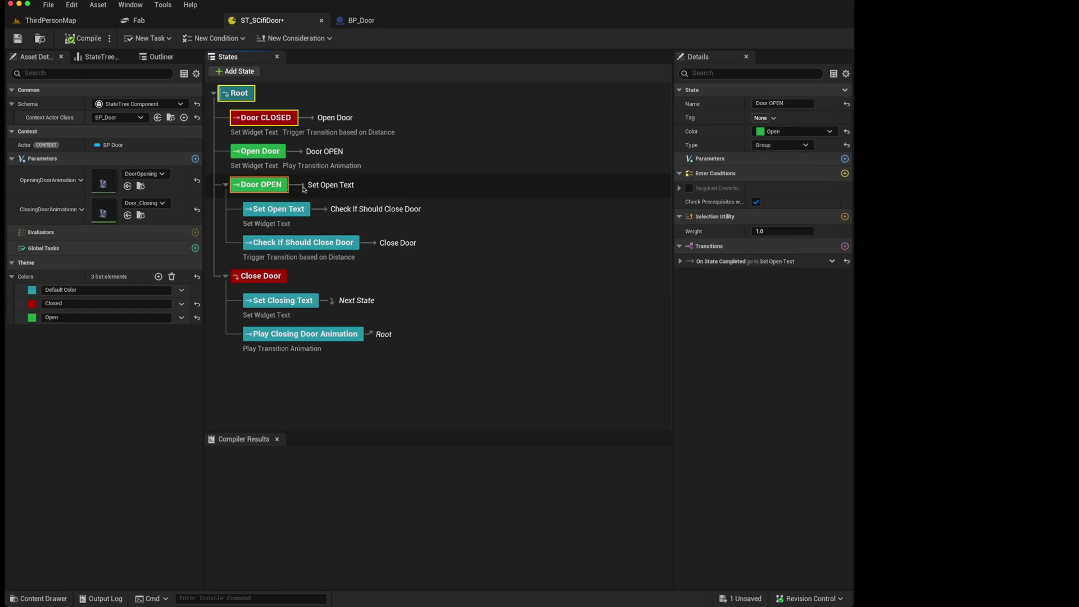
Step: Start renaming Door OPEN and Close Door, then abandon both, keeping their names
click(260, 277)
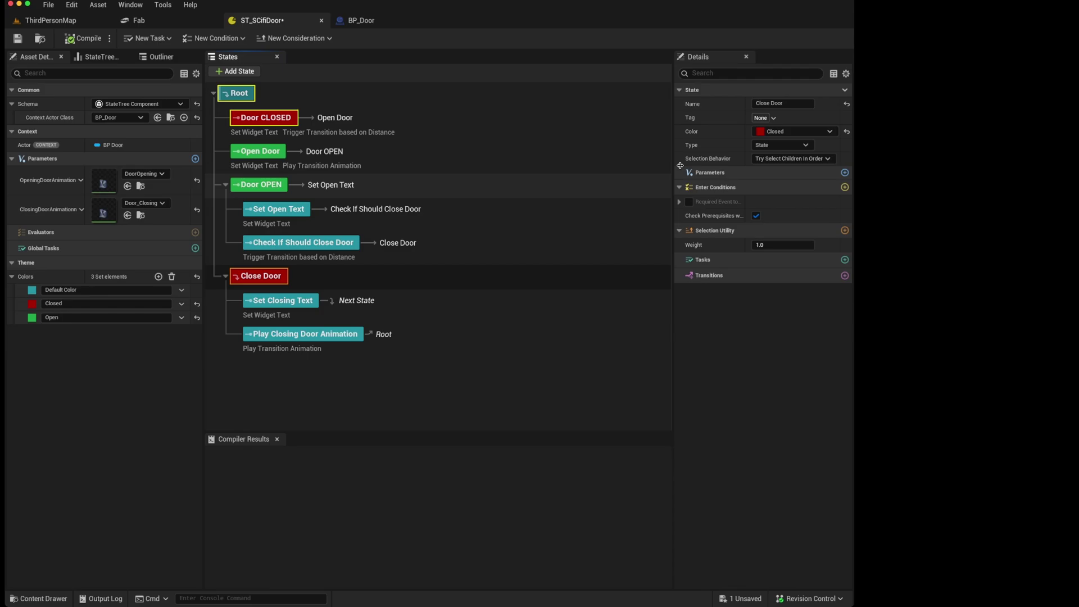
click(265, 187)
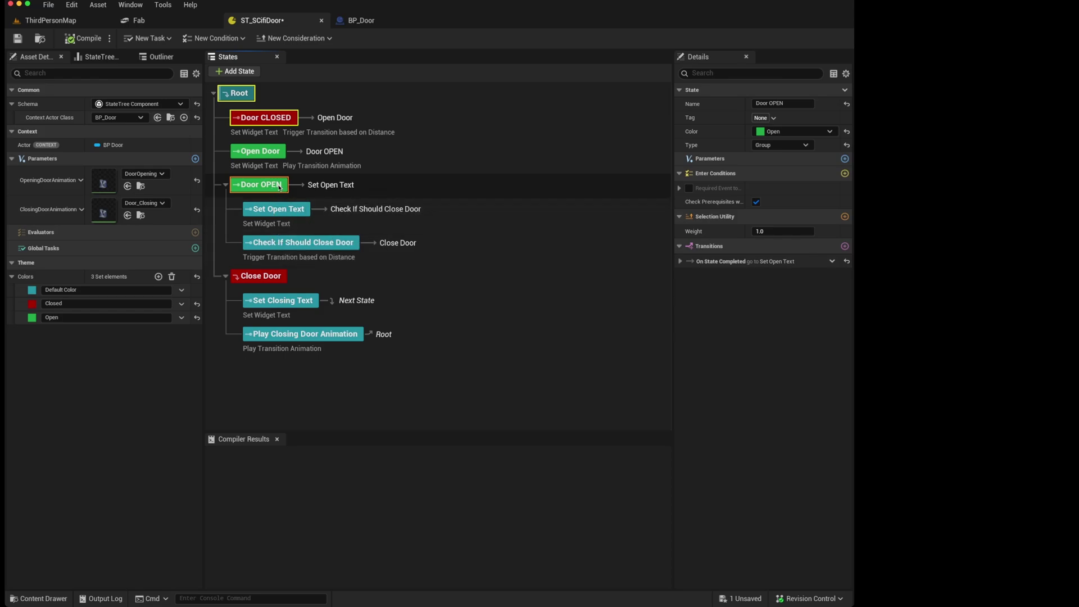
key(F2)
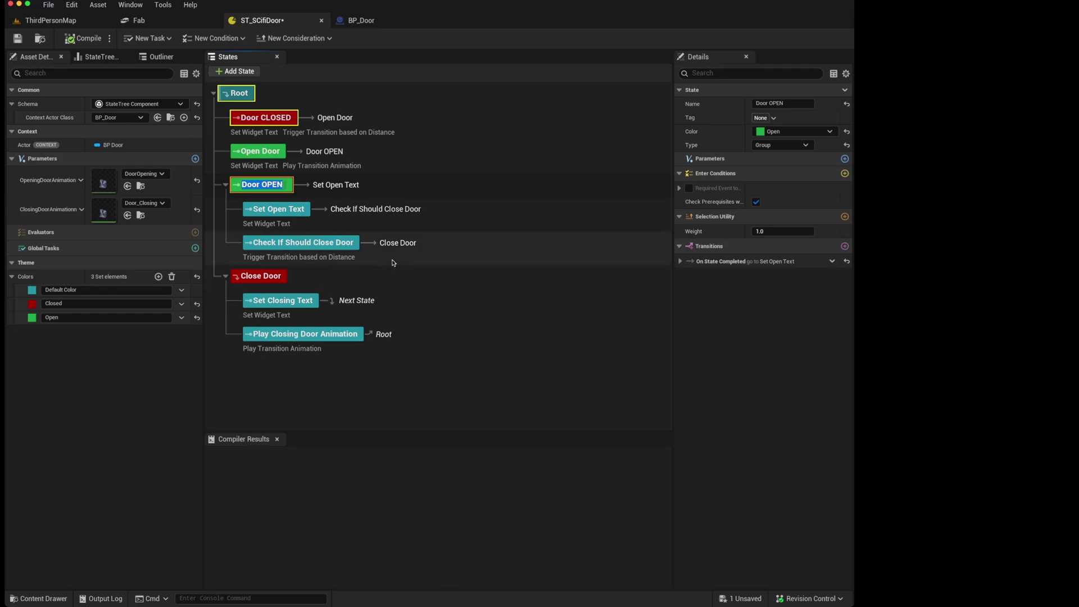
click(271, 282)
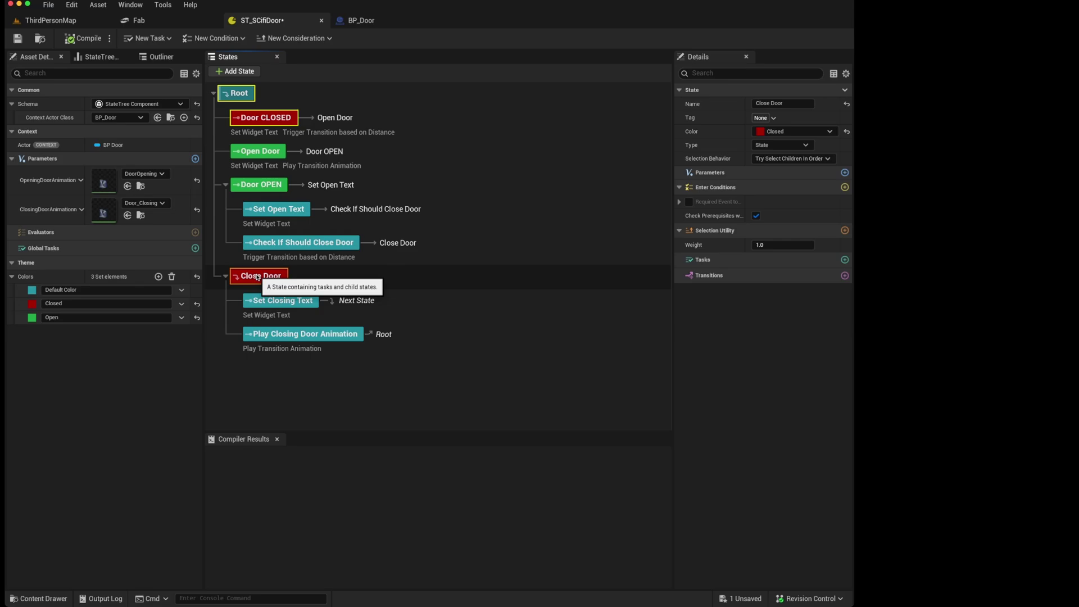
double_click(286, 276)
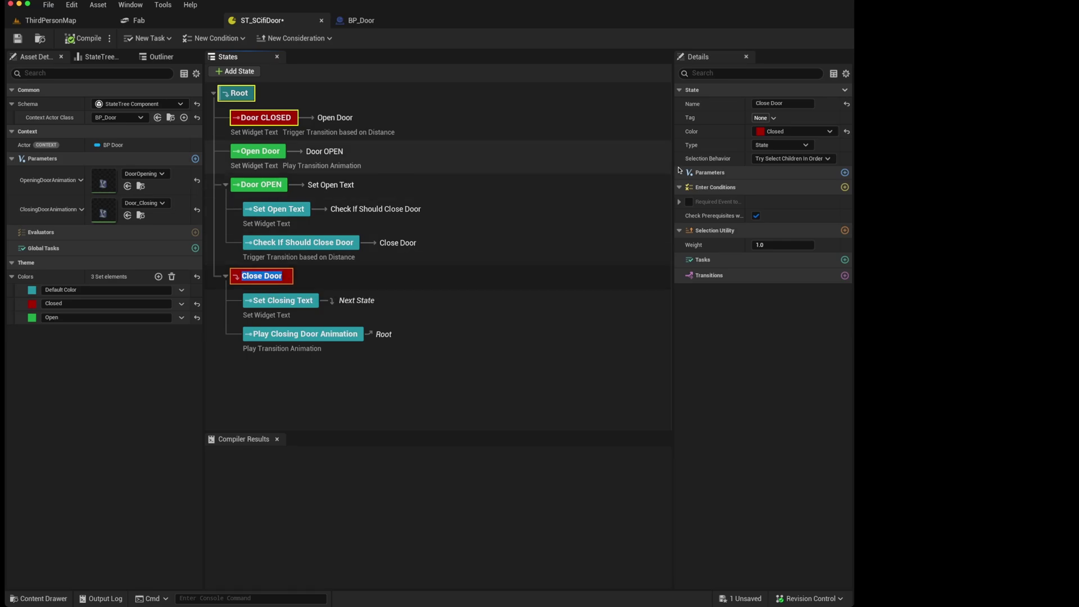
click(259, 188)
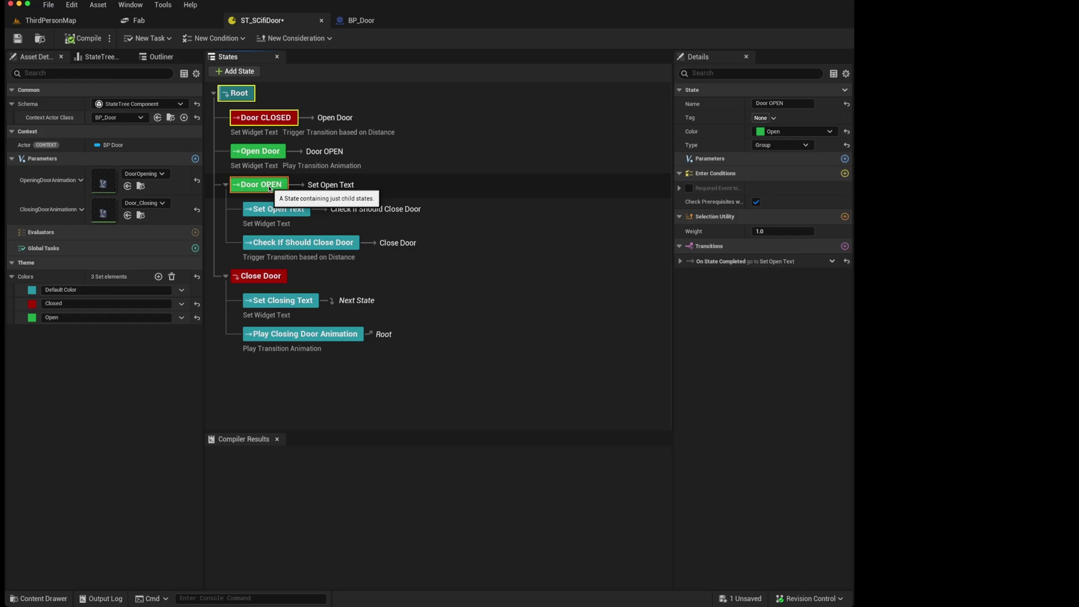
Step: Review Close Door's selection behavior unchanged, then expand Door OPEN's On State Completed transition to Set Open Text
click(267, 277)
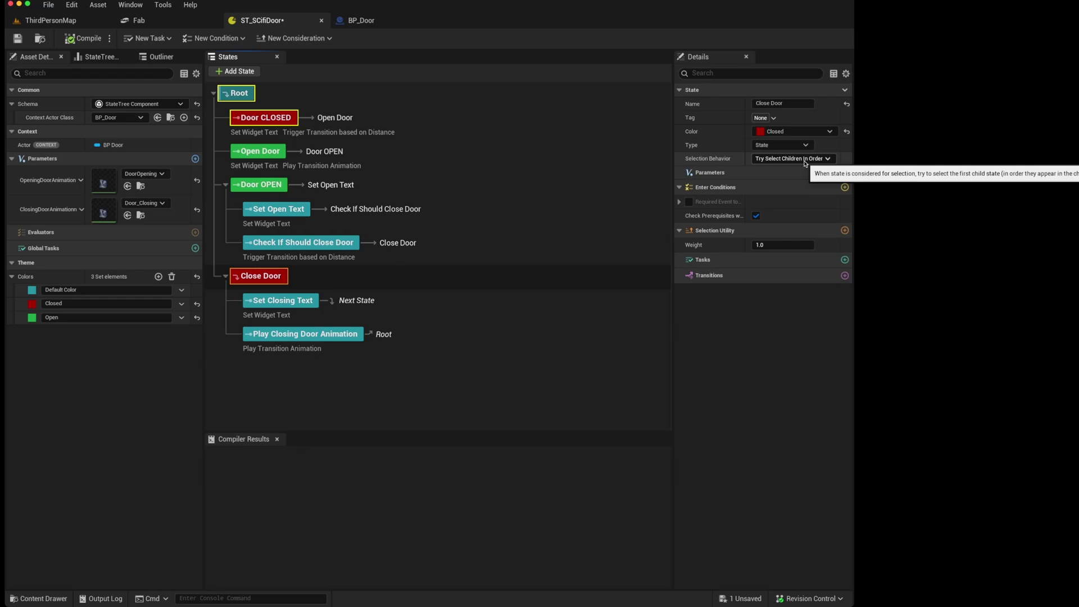
click(828, 162)
click(793, 170)
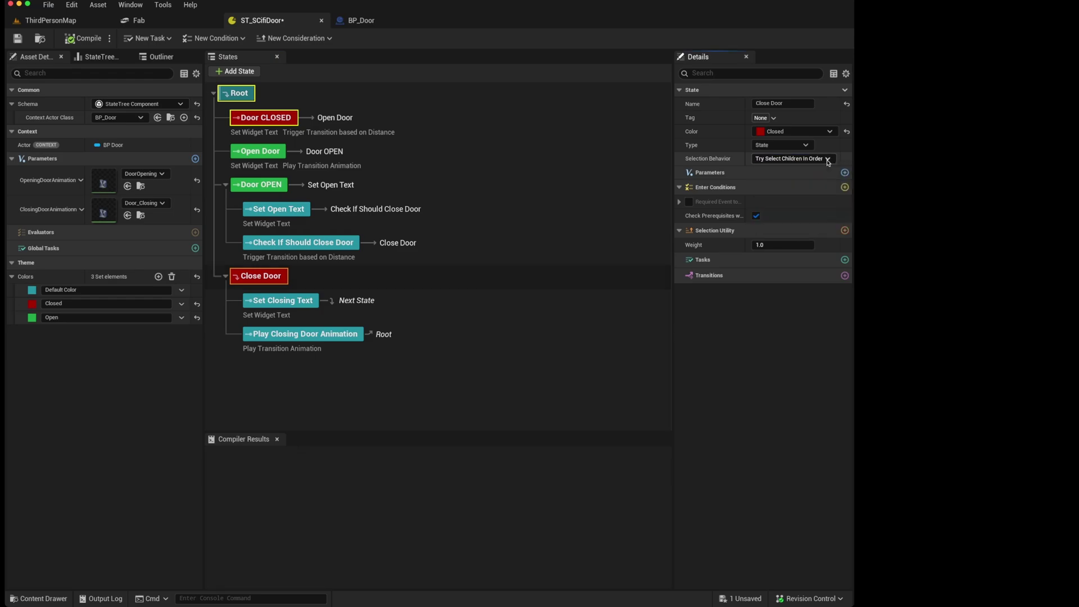
click(251, 190)
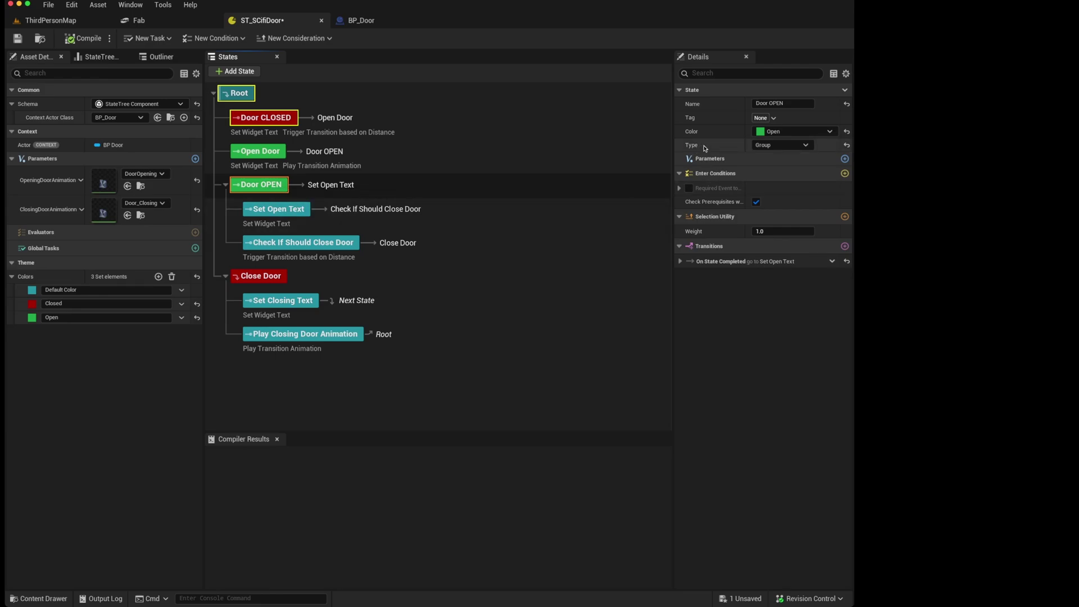
click(680, 261)
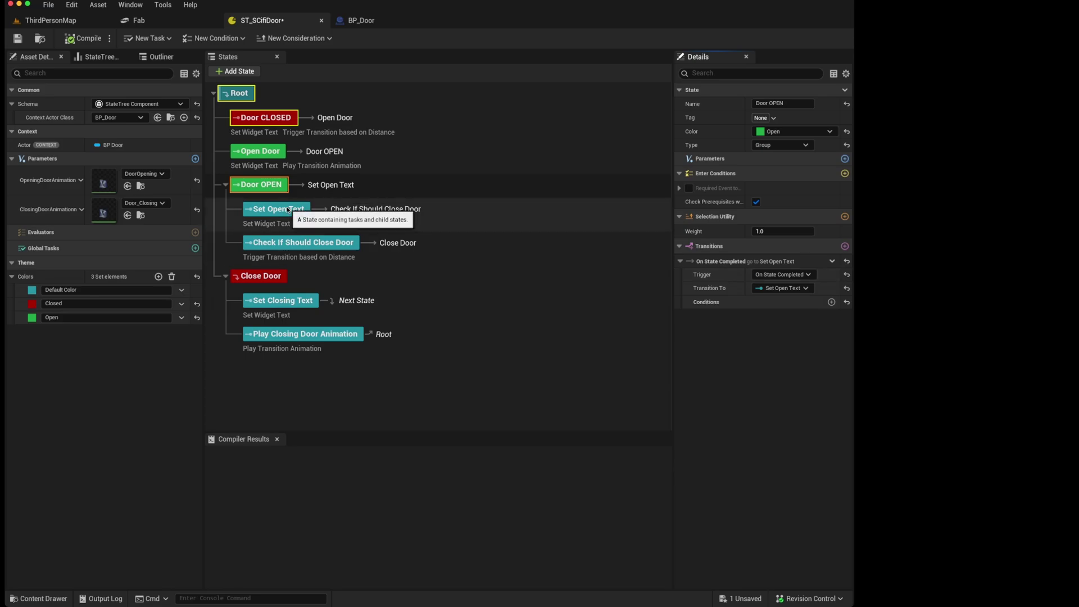
double_click(267, 184)
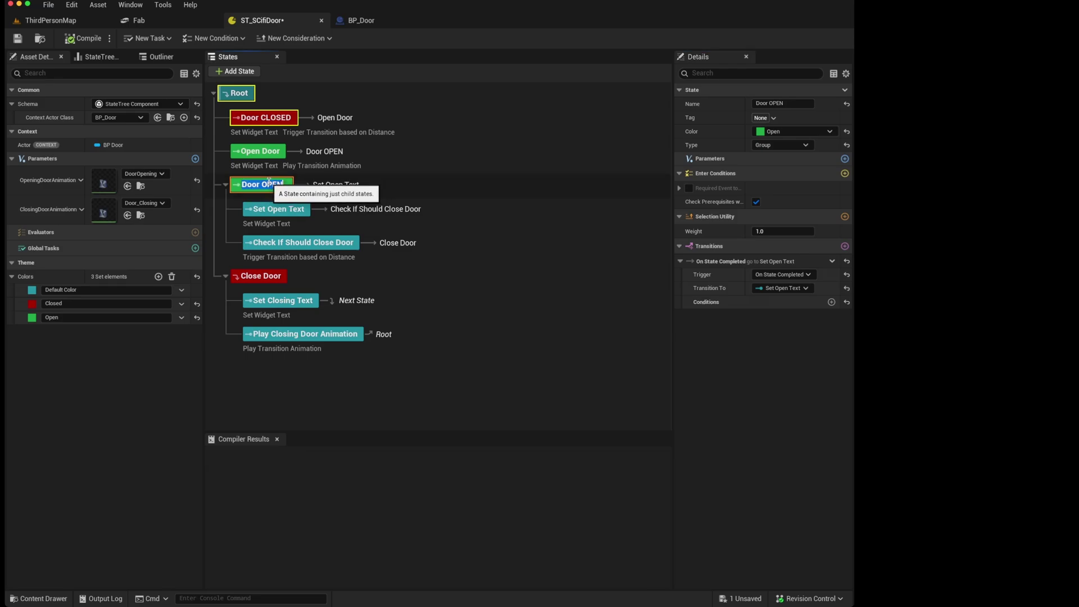
key(Escape)
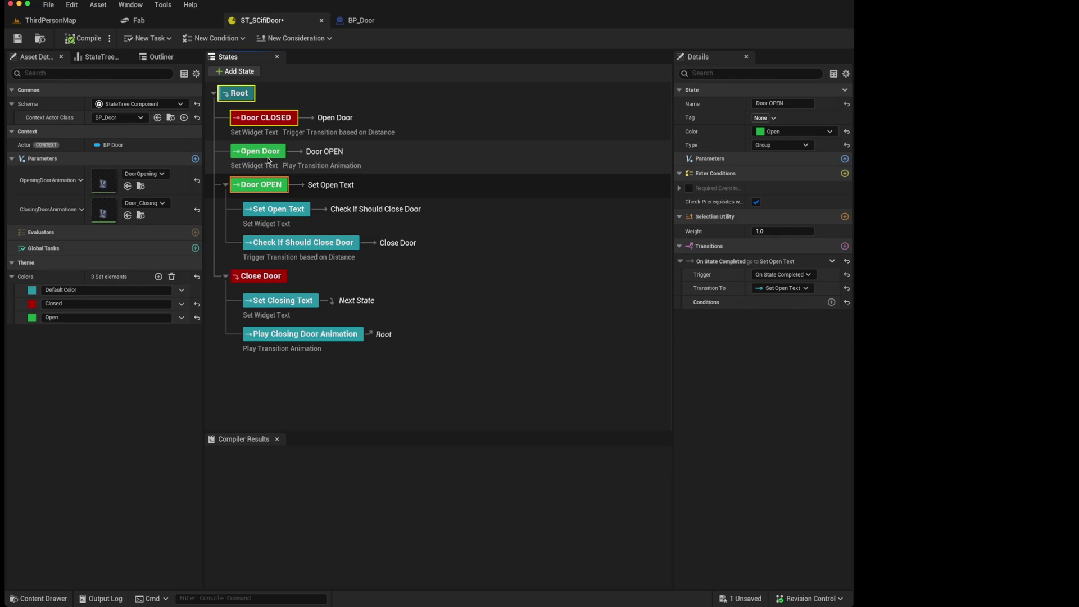
Step: Set Open Door's On State Completed Transition To from Door OPEN to Set Open Text
click(289, 160)
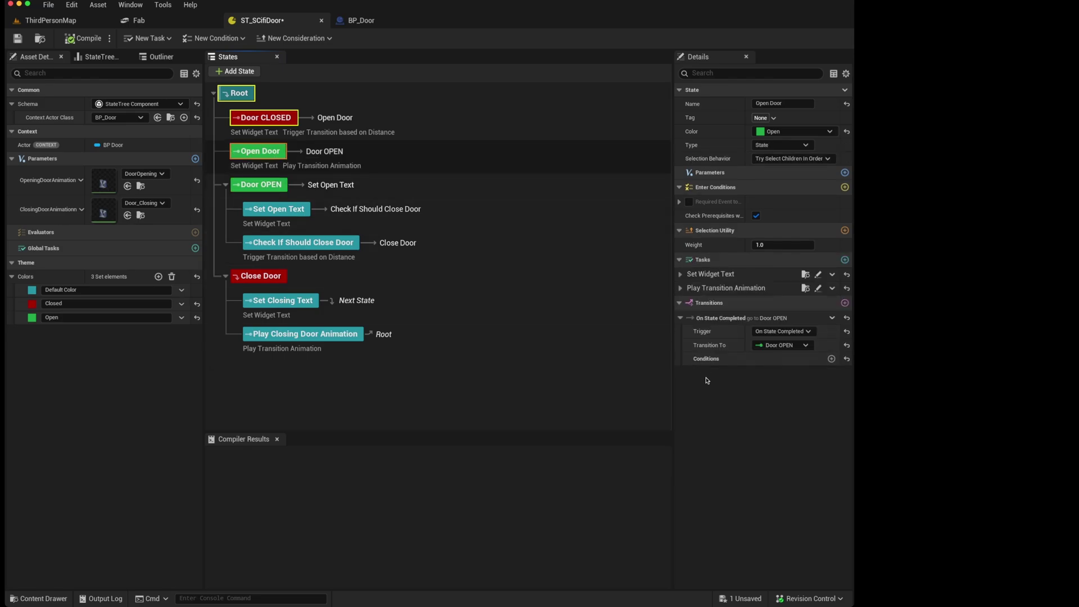
click(801, 346)
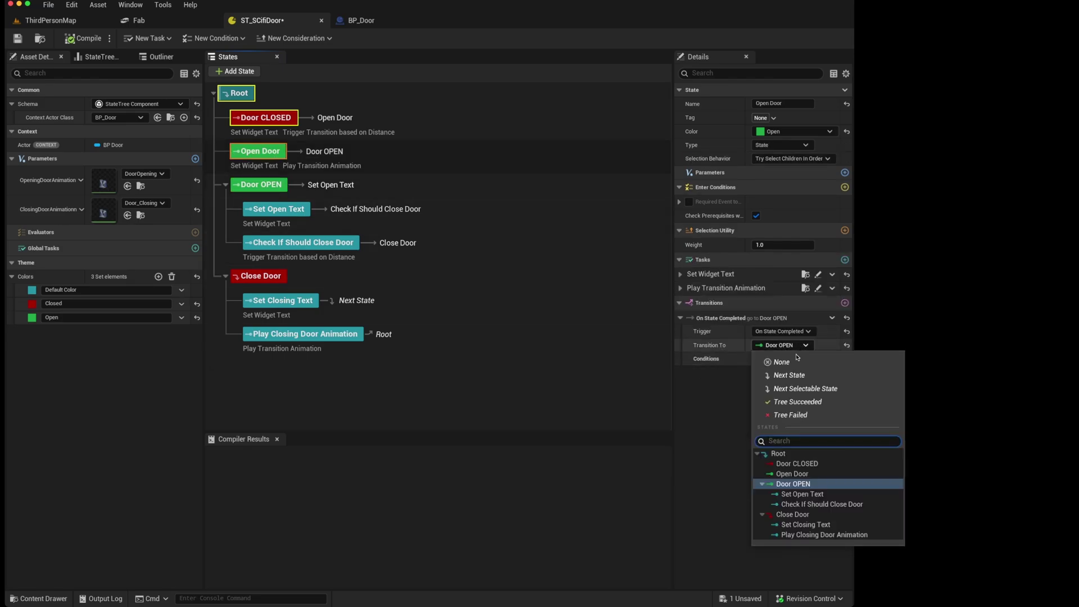
click(798, 495)
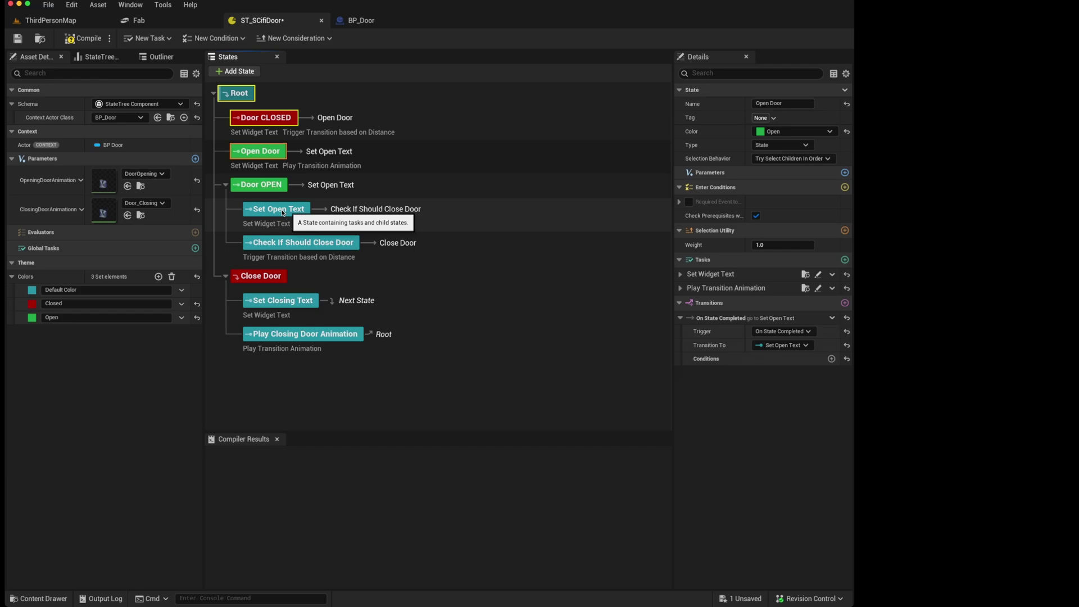
click(264, 185)
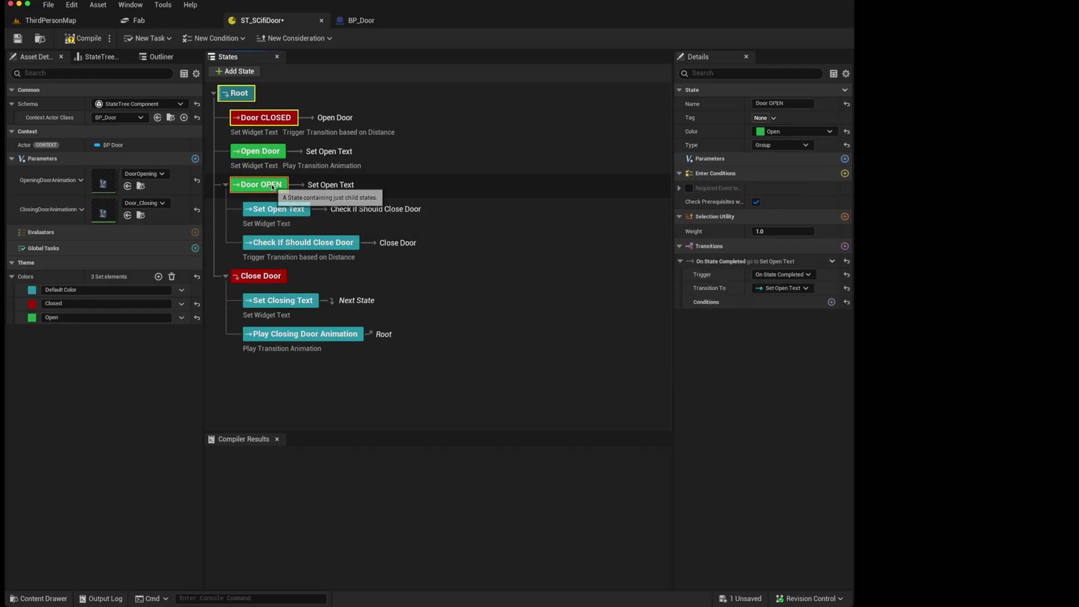
Step: Delete Door OPEN's On State Completed transition, then check Open Door's transition still targets Set Open Text
click(831, 261)
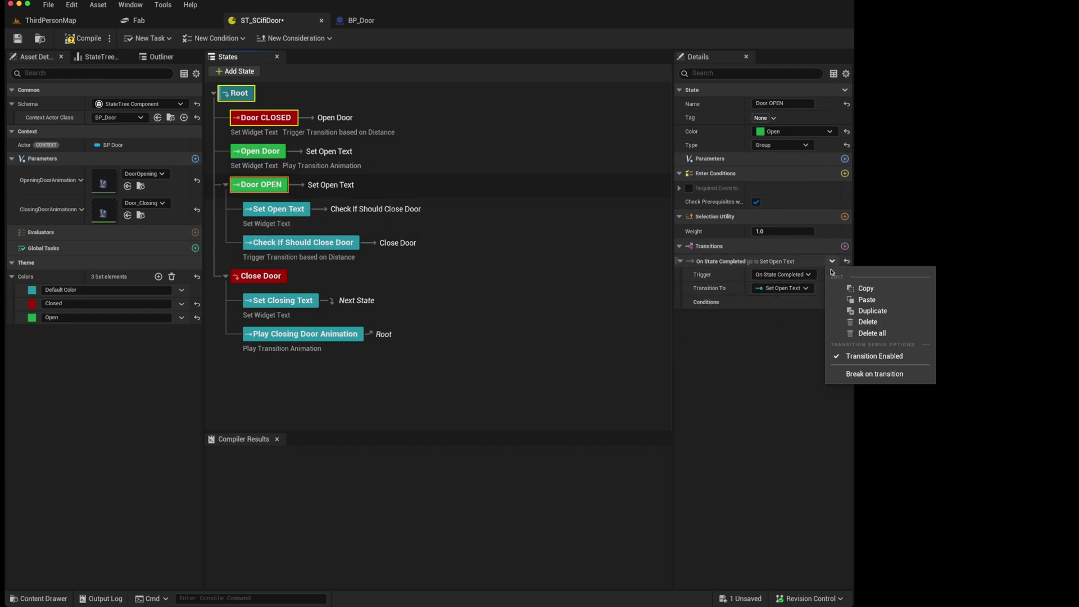
click(862, 322)
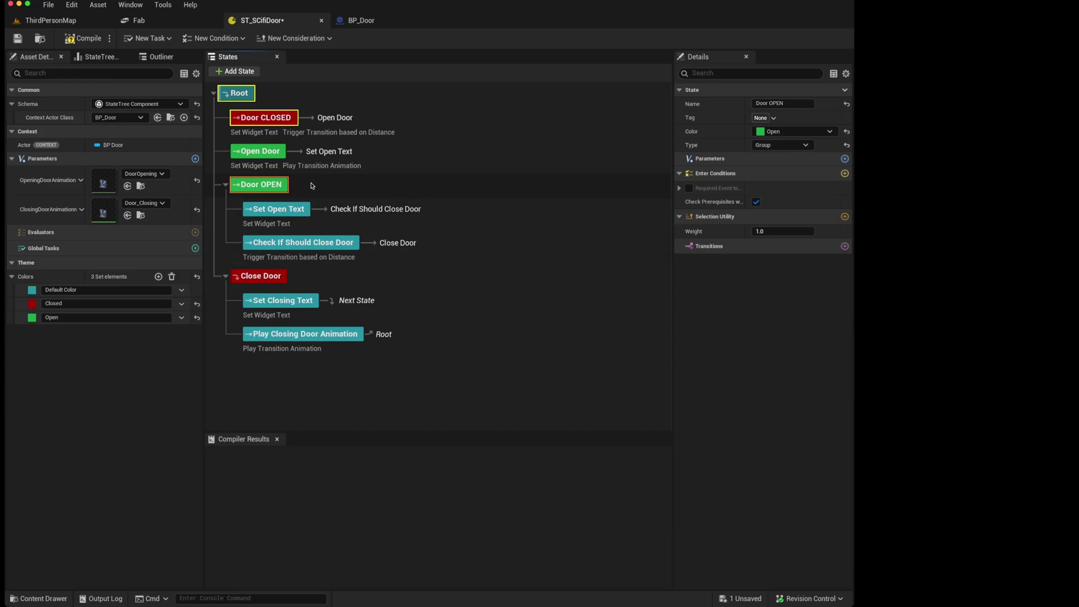
click(291, 164)
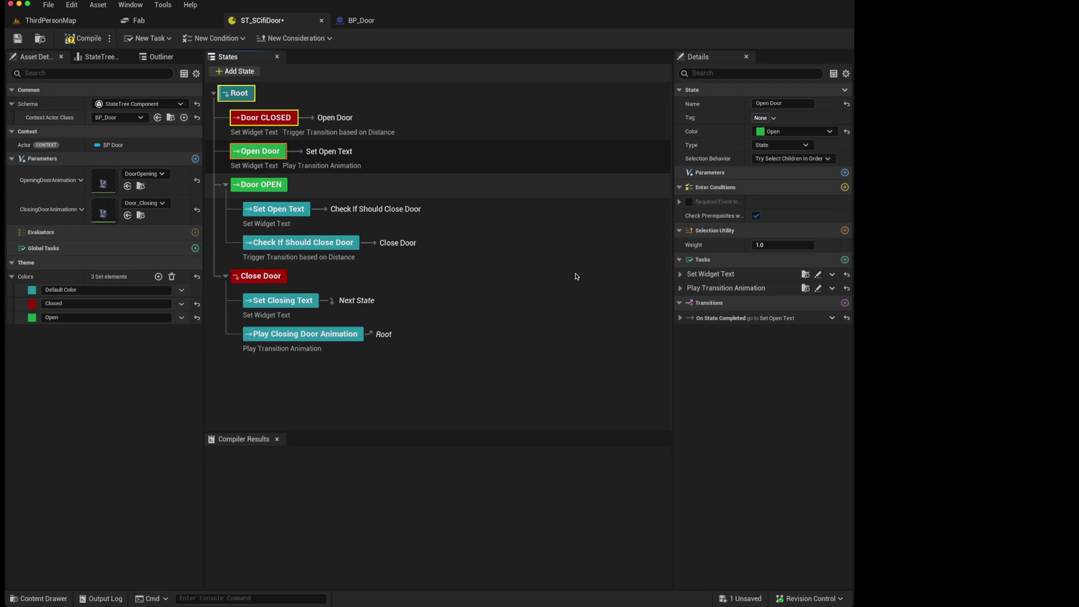
click(681, 318)
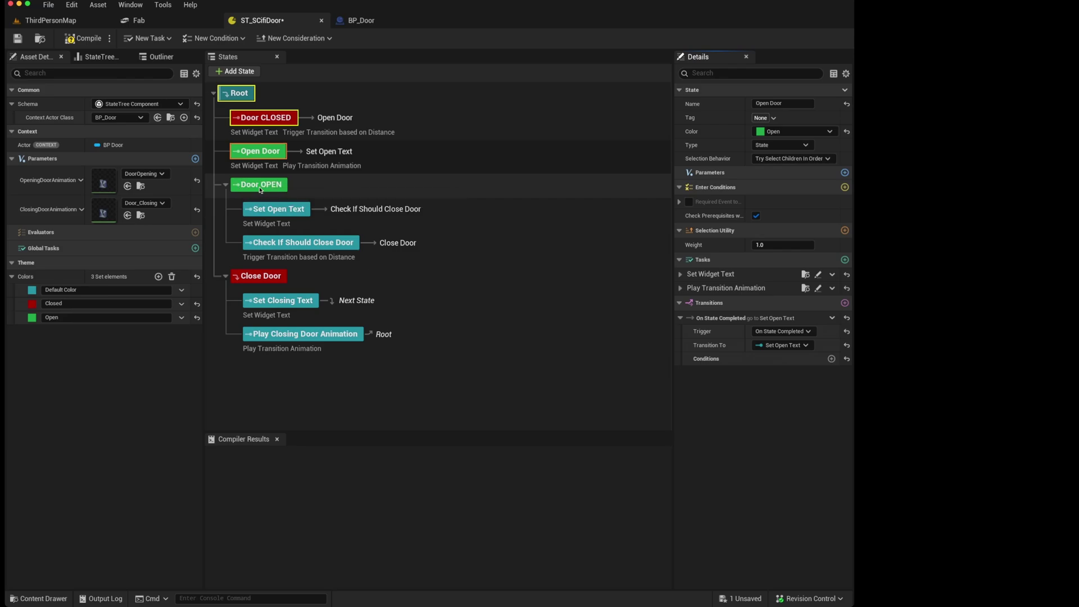
Step: Change the Door OPEN state's Name field in Details to 'Door OPEN Group'
click(226, 185)
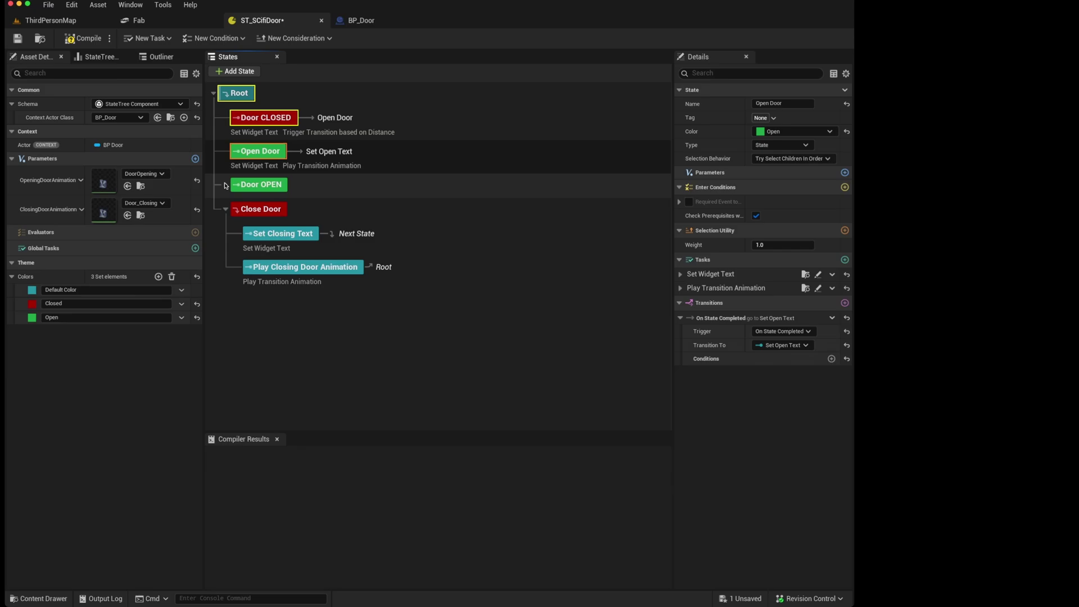
click(226, 185)
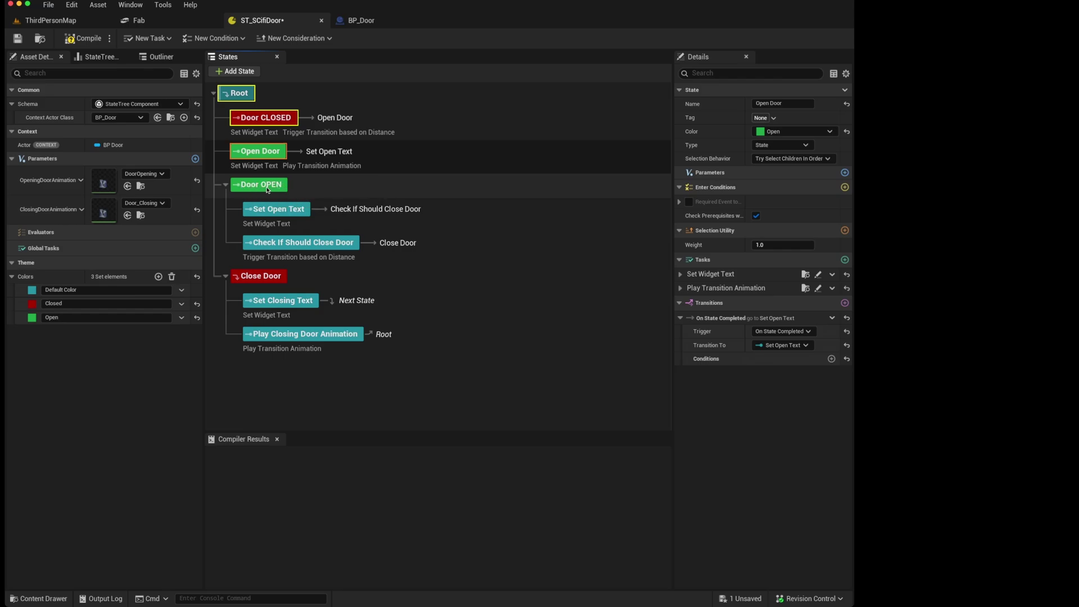
click(270, 189)
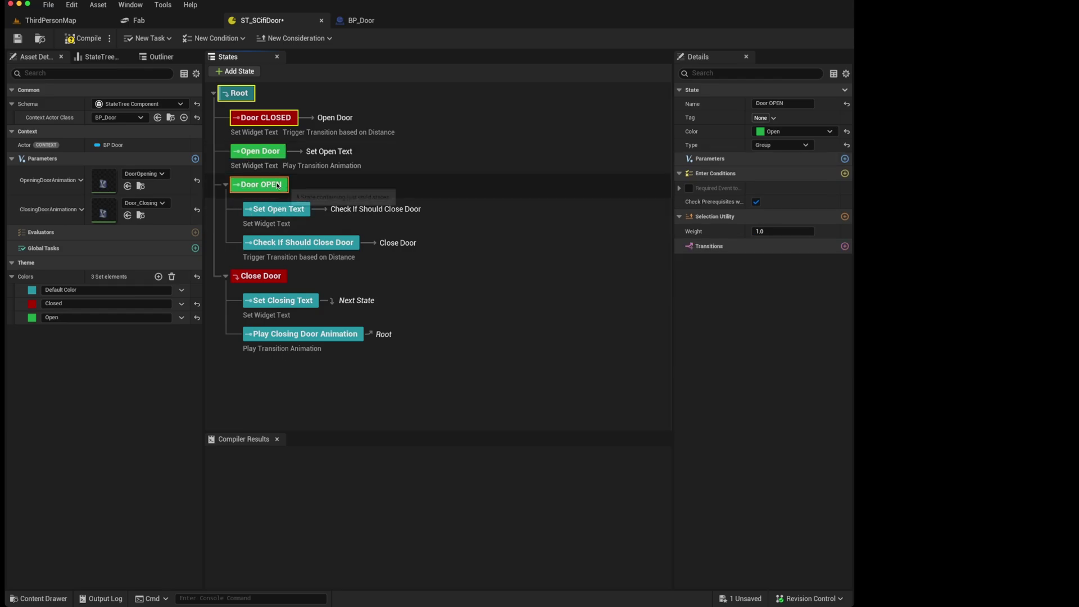
click(792, 103)
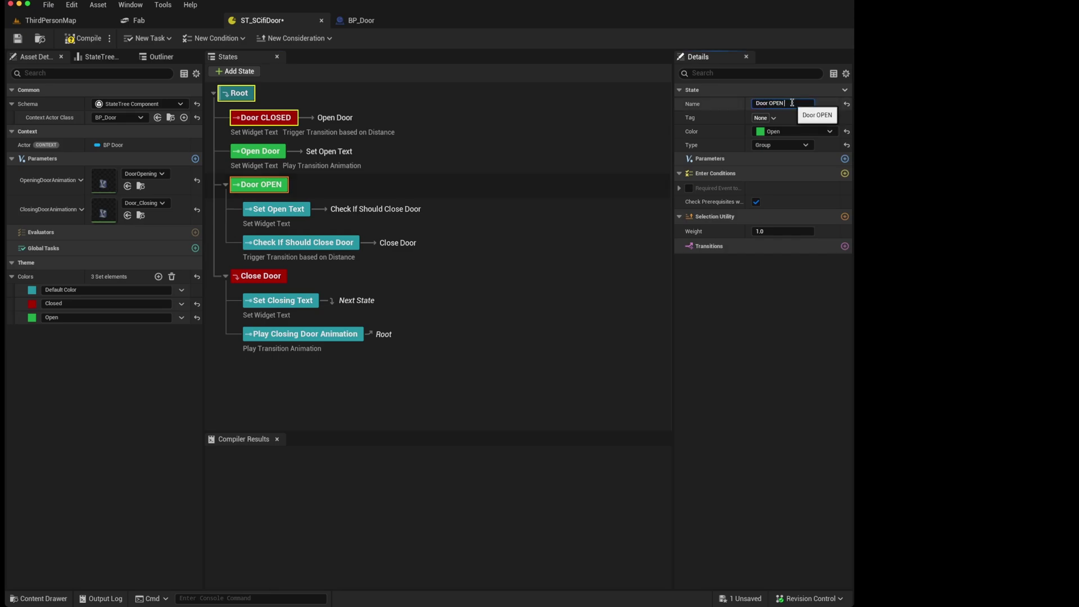
key(Return)
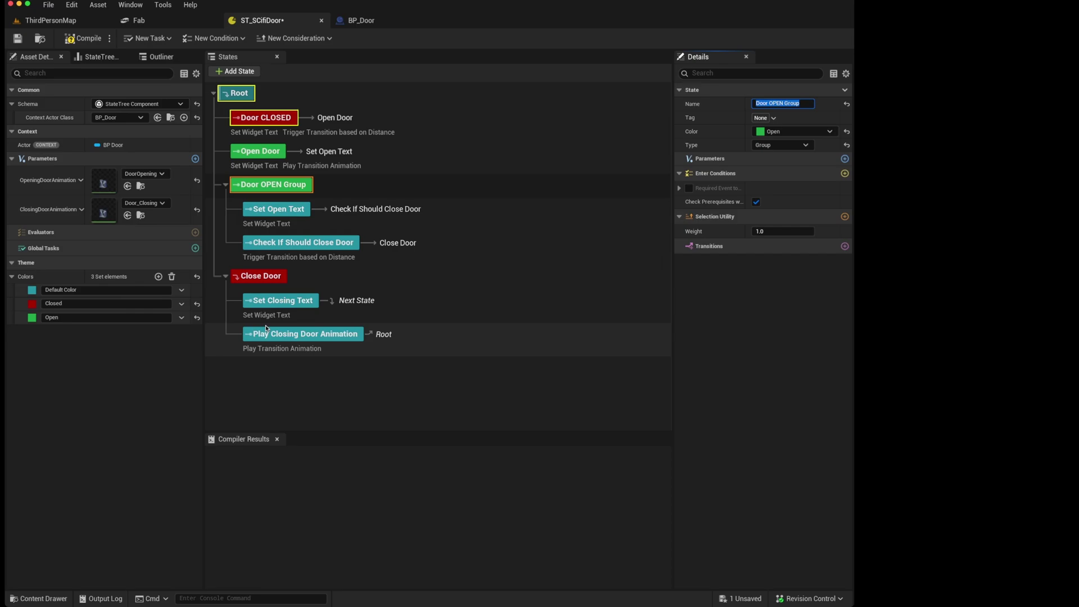
click(253, 278)
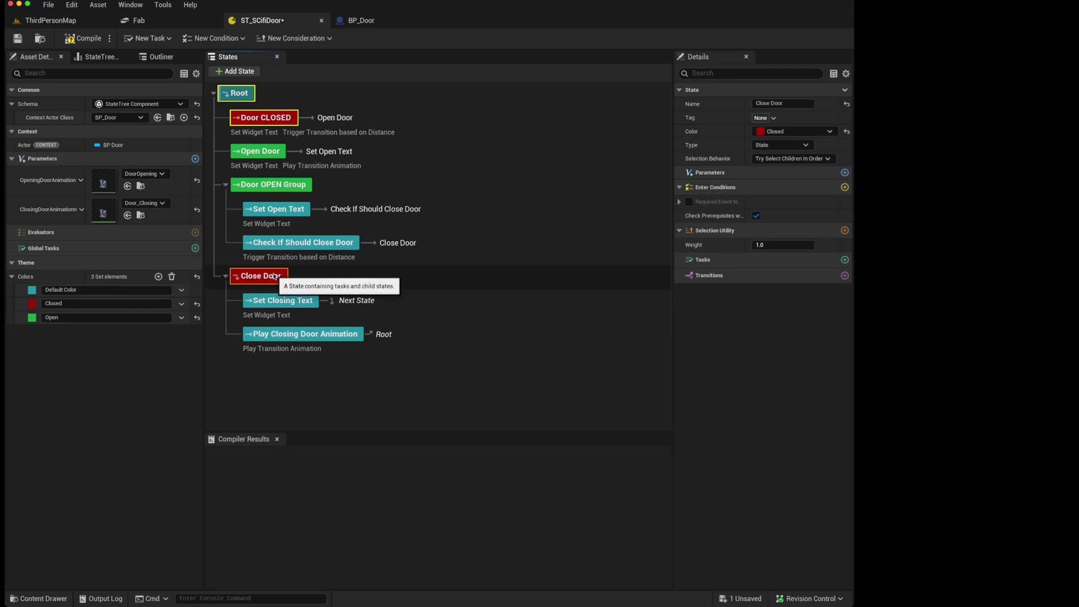
Step: Set Close Door's Type to Group and append ' Group' to its name, making it Close Door Group
click(779, 146)
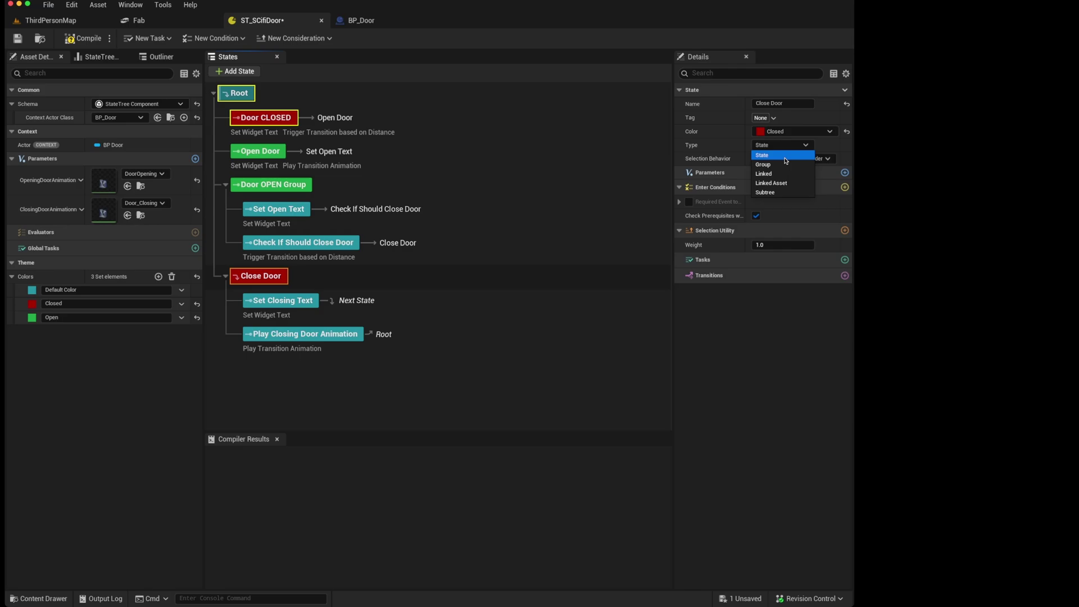
click(785, 164)
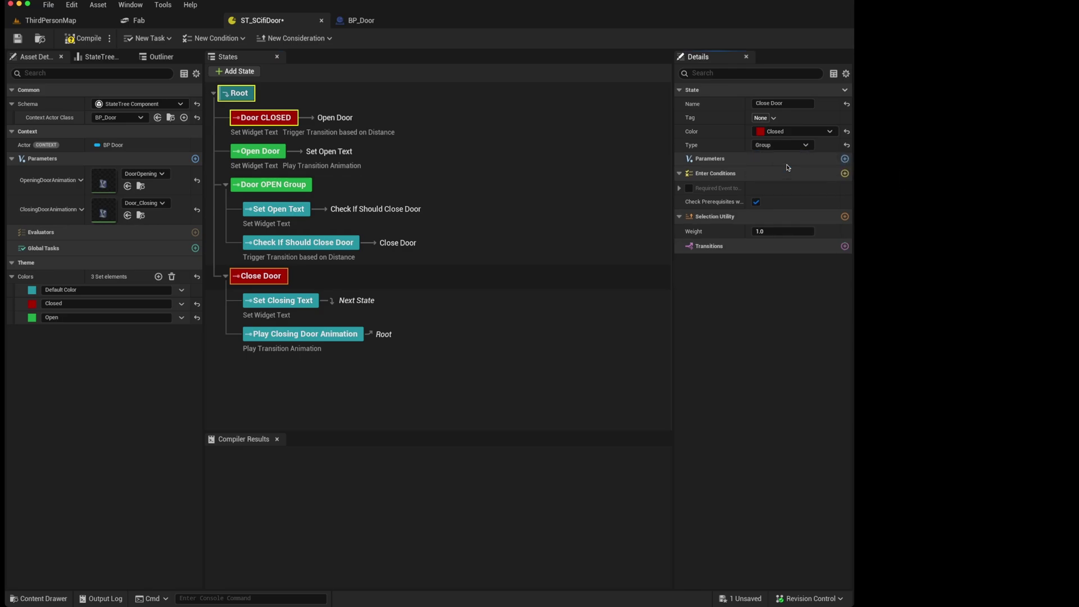
click(794, 103)
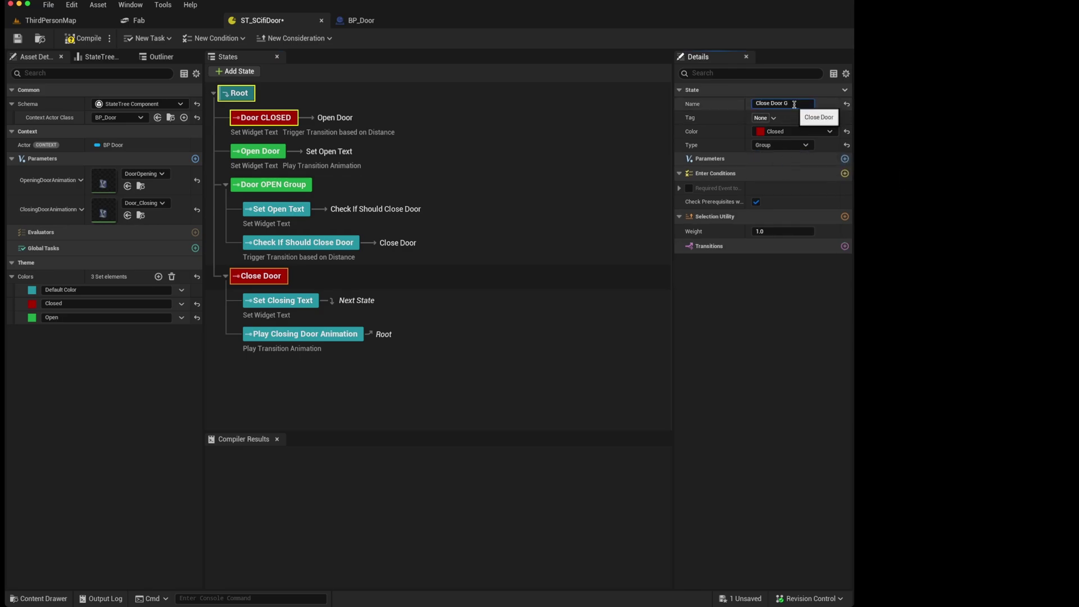
text(Group)
key(Return)
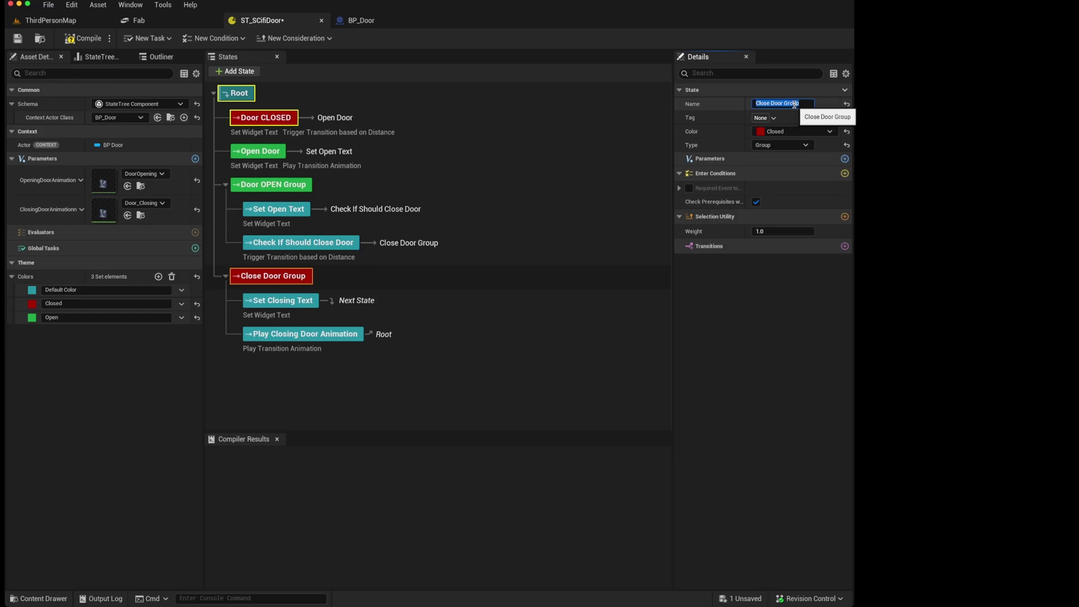
click(306, 245)
Step: Point Check If Should Close Door's completion transition at Set Closing Text, then compile and save
click(306, 246)
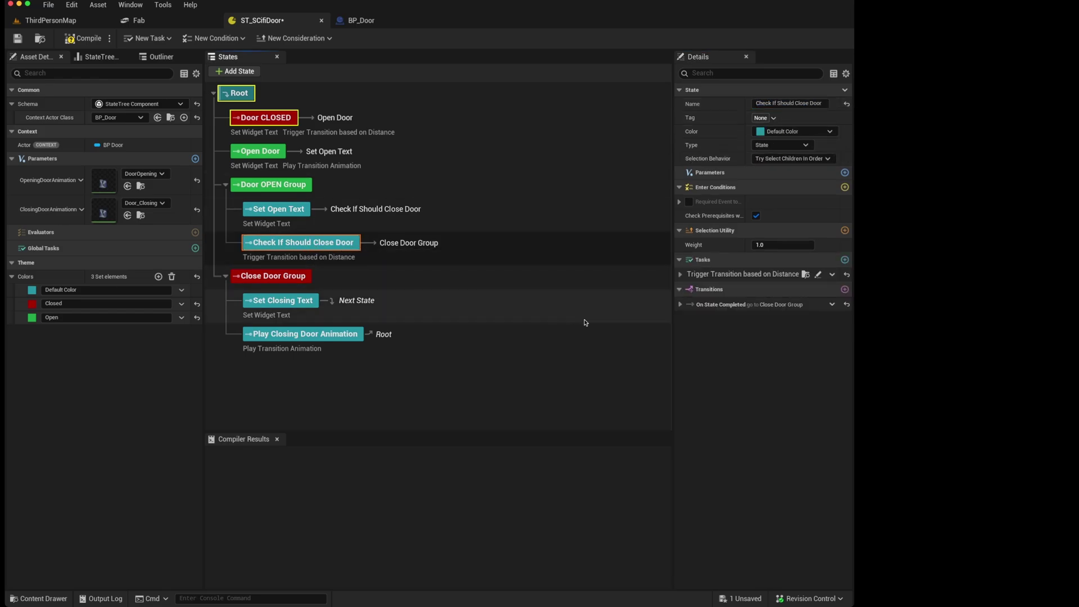
click(681, 305)
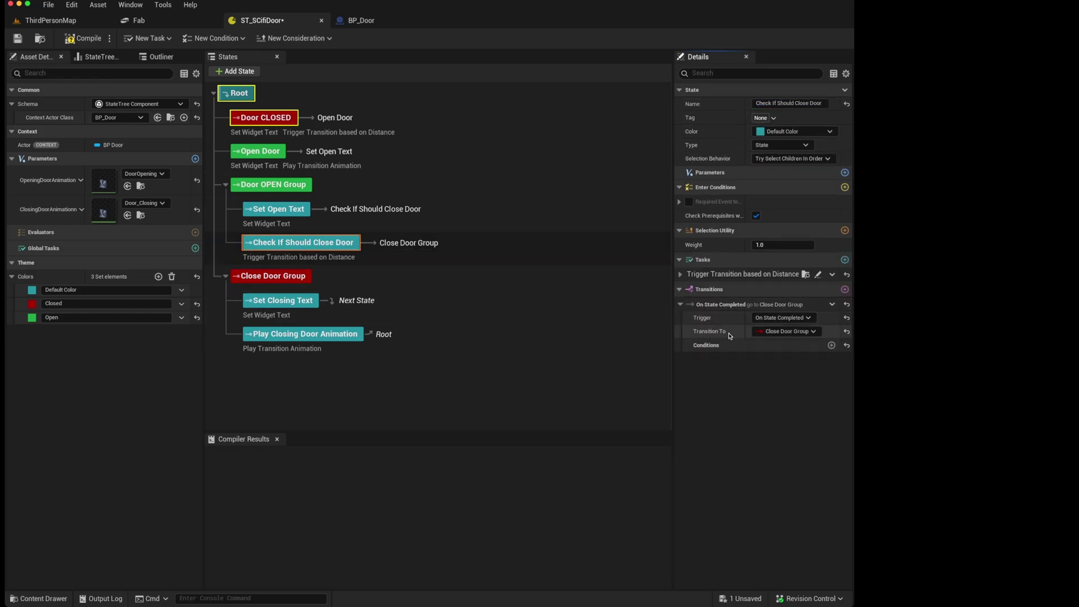
click(790, 332)
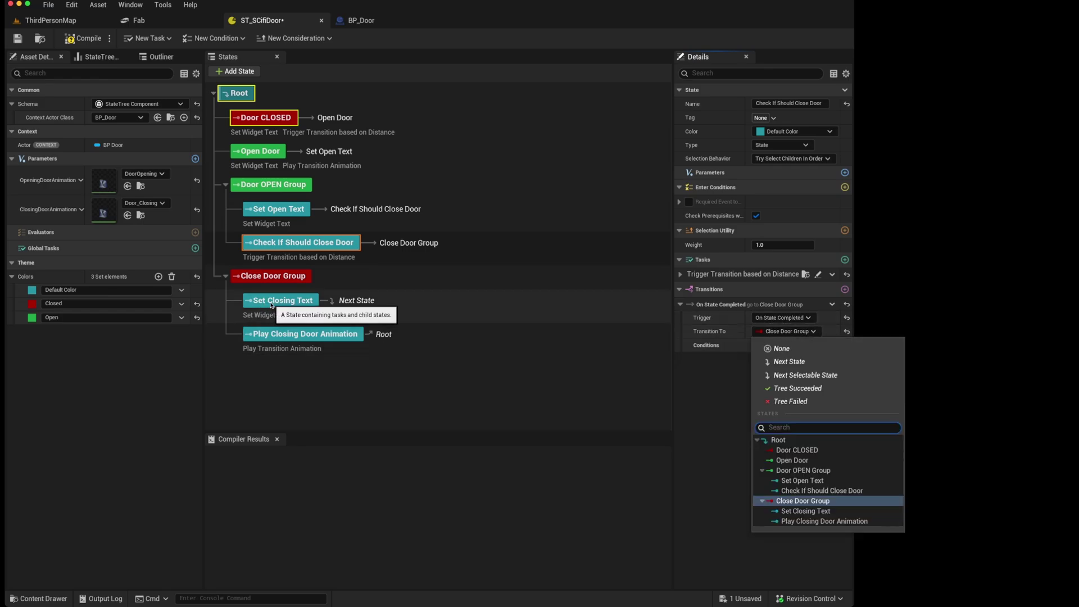
click(803, 512)
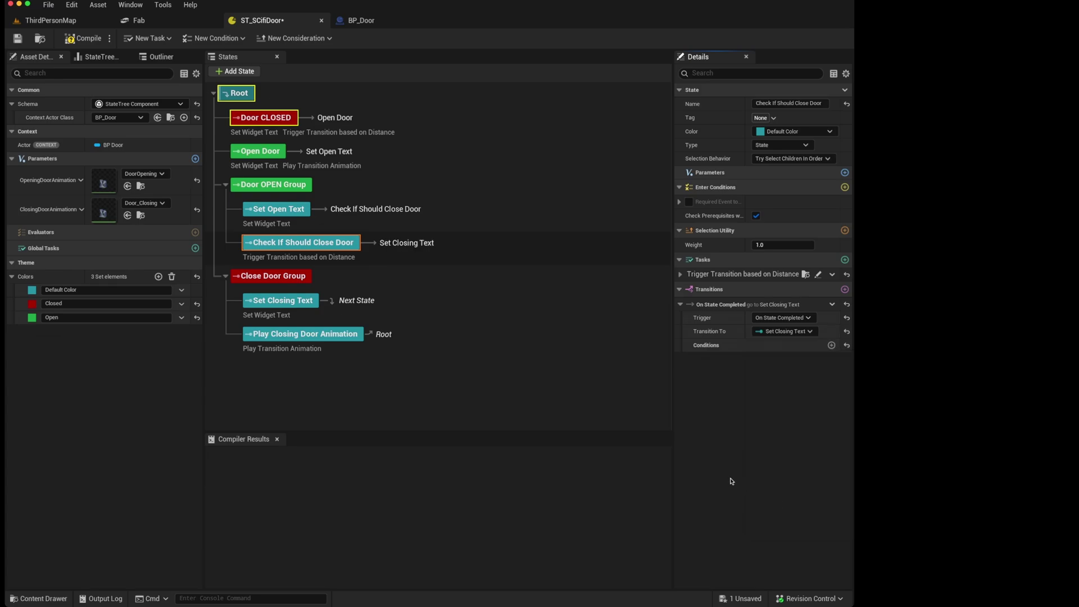
click(82, 39)
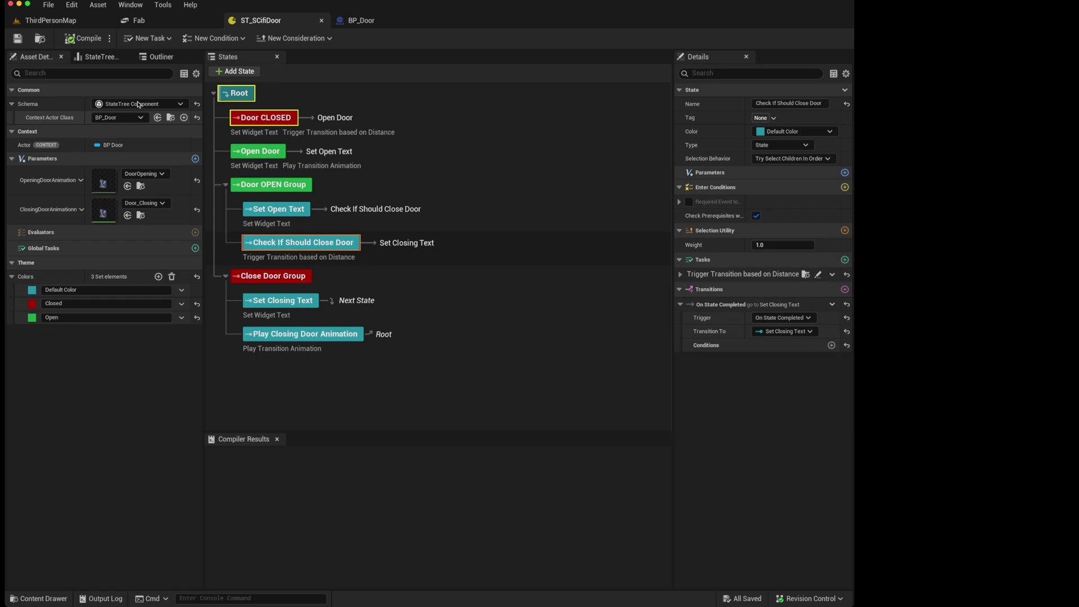
Step: Play ThirdPersonMap, walking the character to and away from the door twice
click(53, 21)
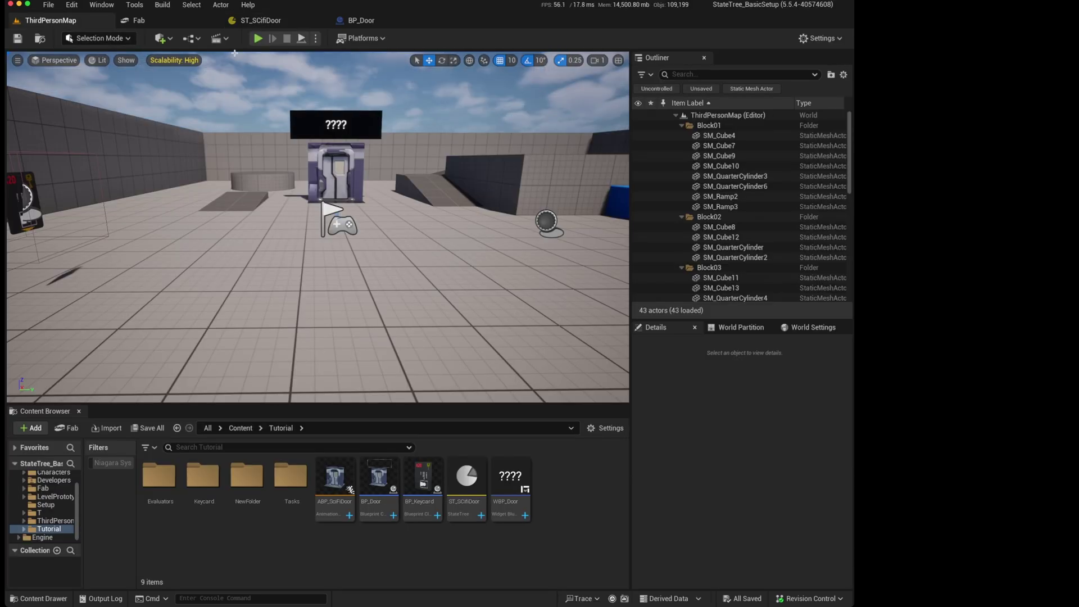
click(258, 38)
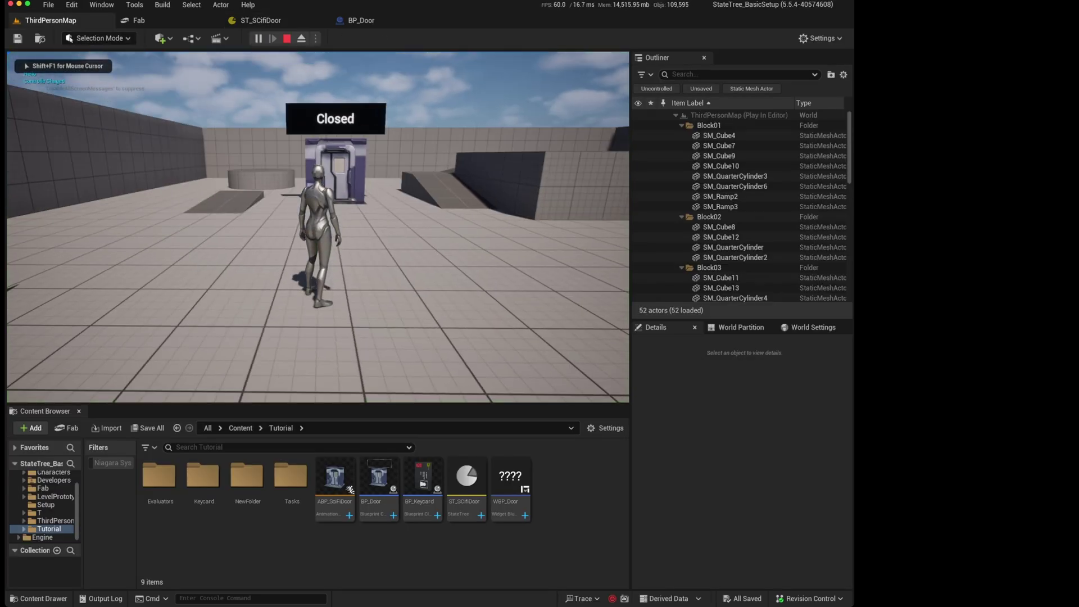
key(w)
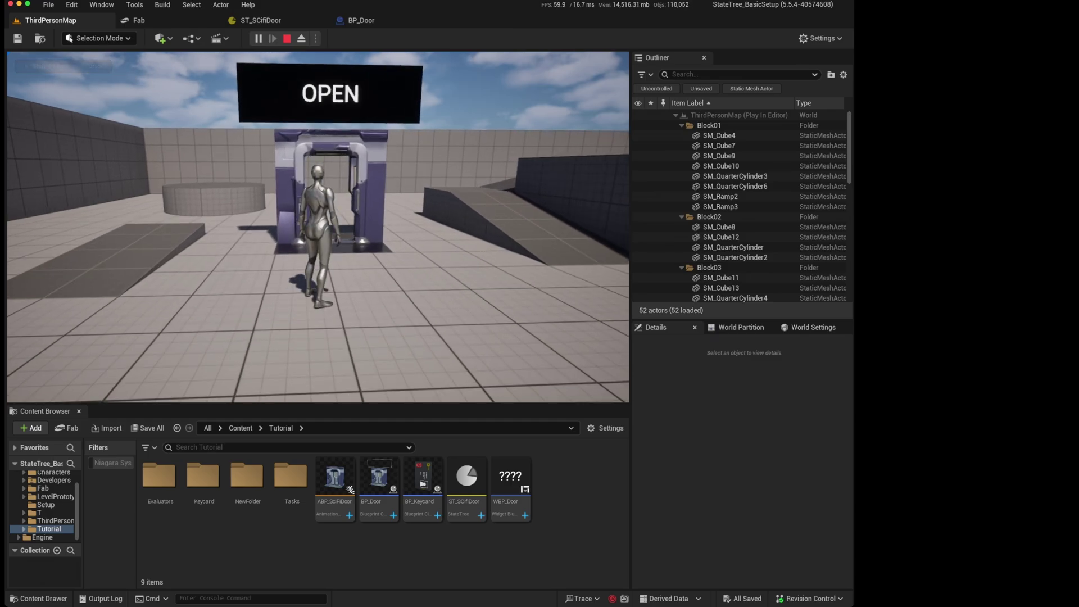
key(s)
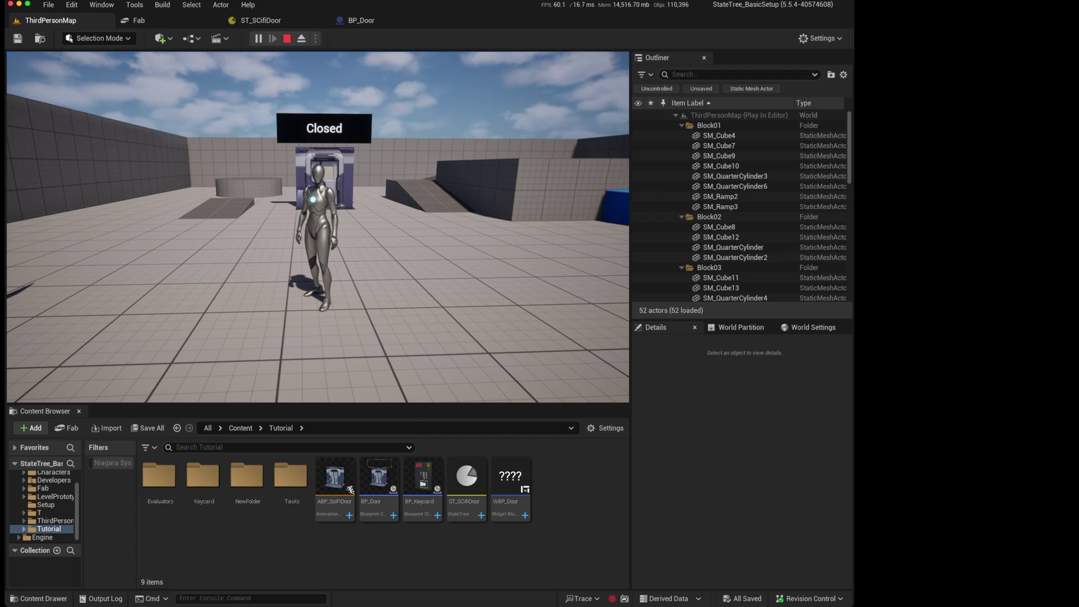
key(w)
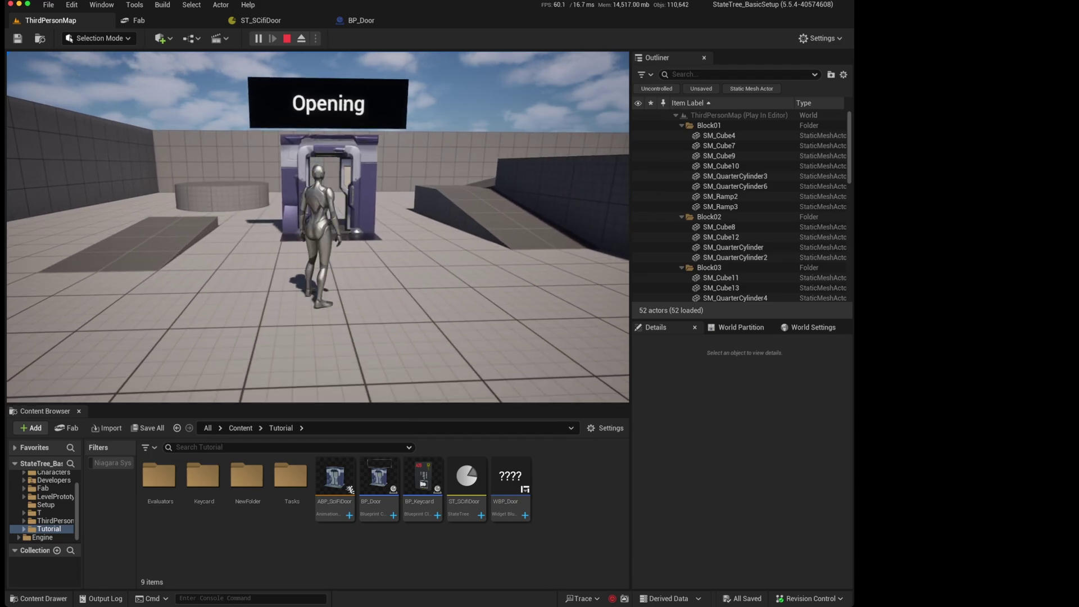
key(s)
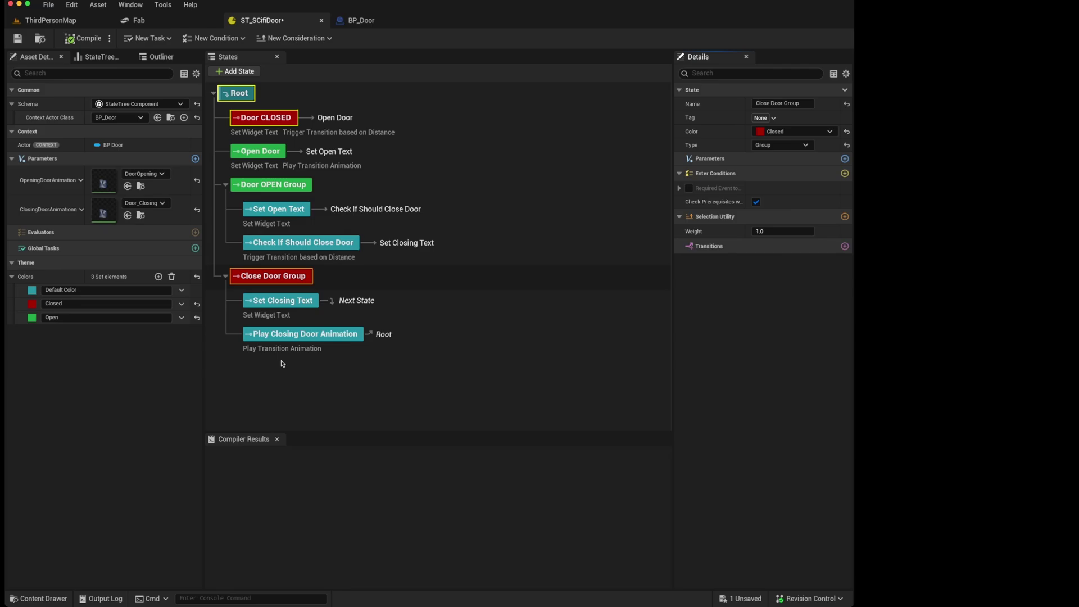
click(291, 189)
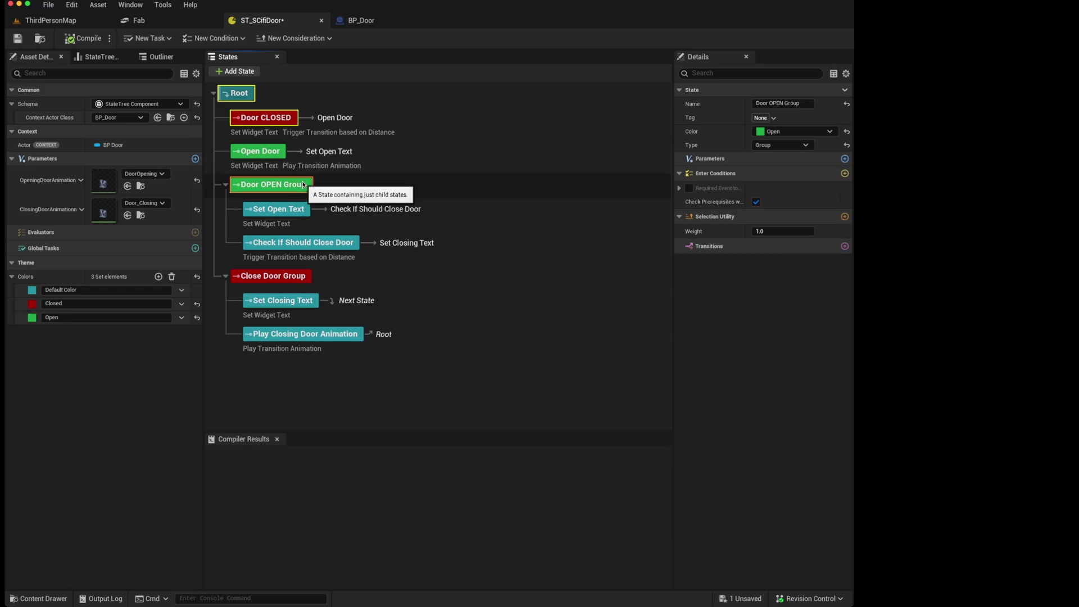
click(297, 275)
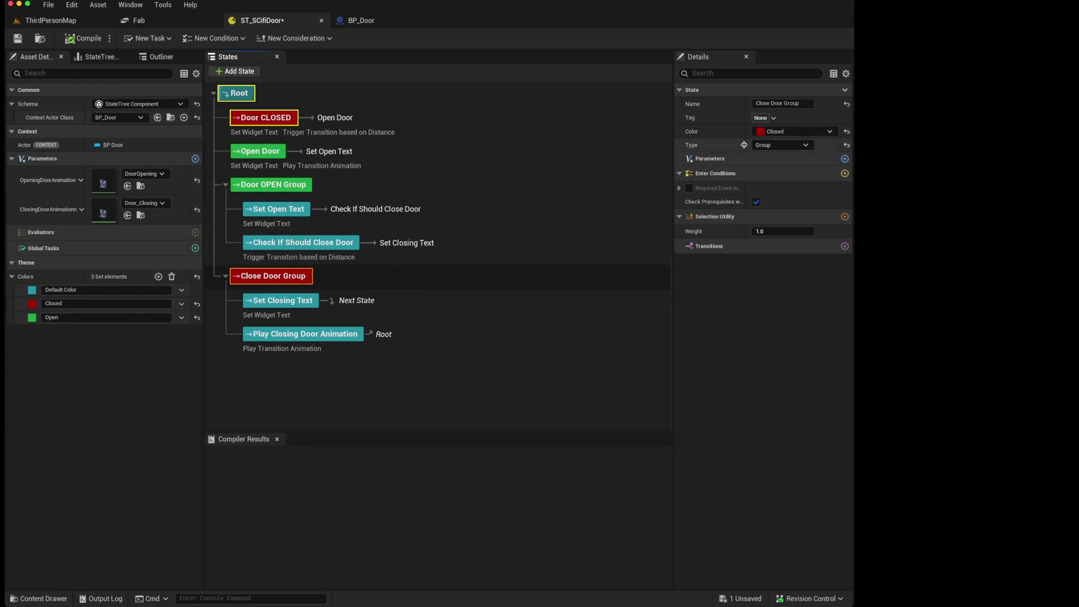
click(774, 146)
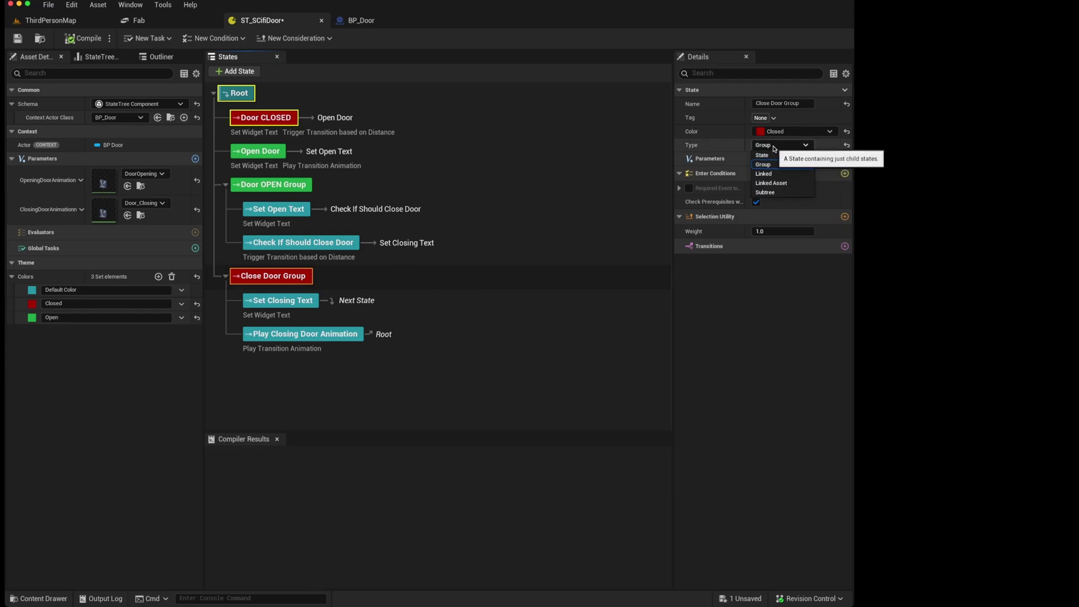
click(740, 149)
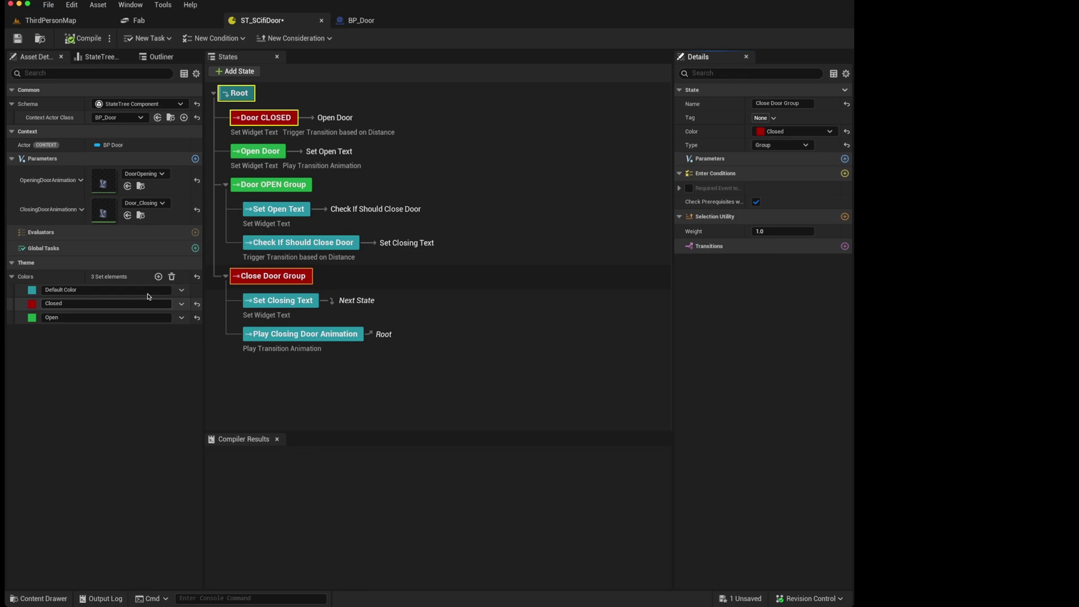
Step: Add a grey theme colour named Group and assign it to the Close Door Group state
click(158, 276)
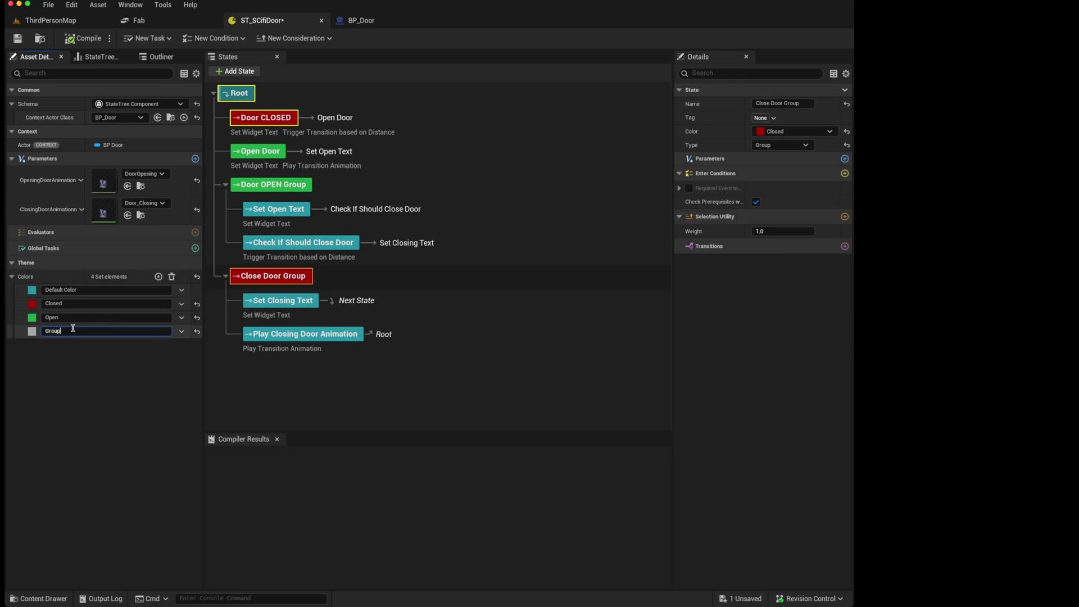
key(Return)
double_click(355, 270)
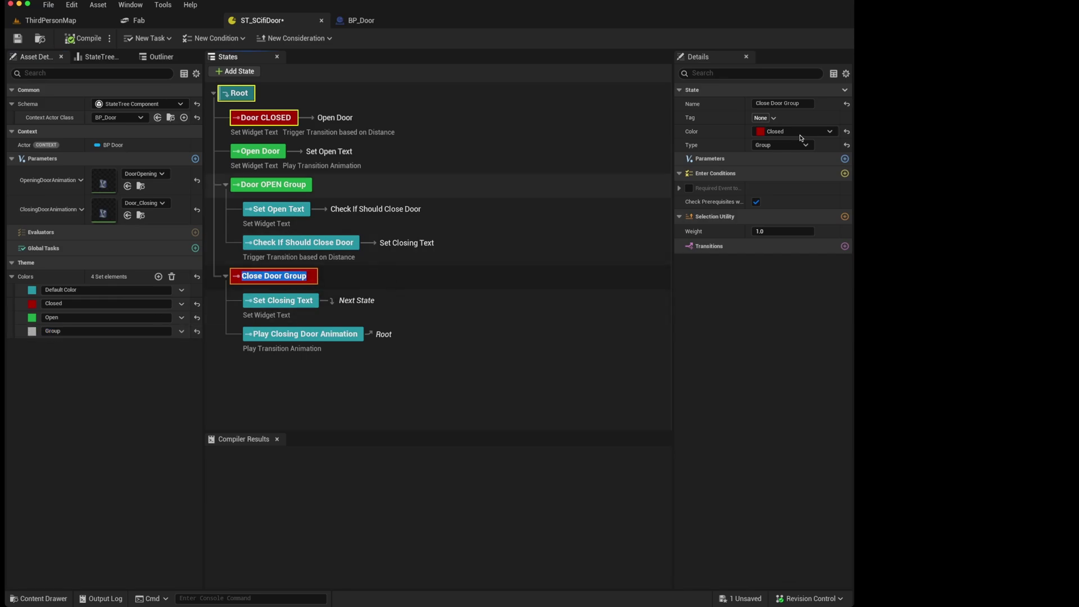
click(809, 133)
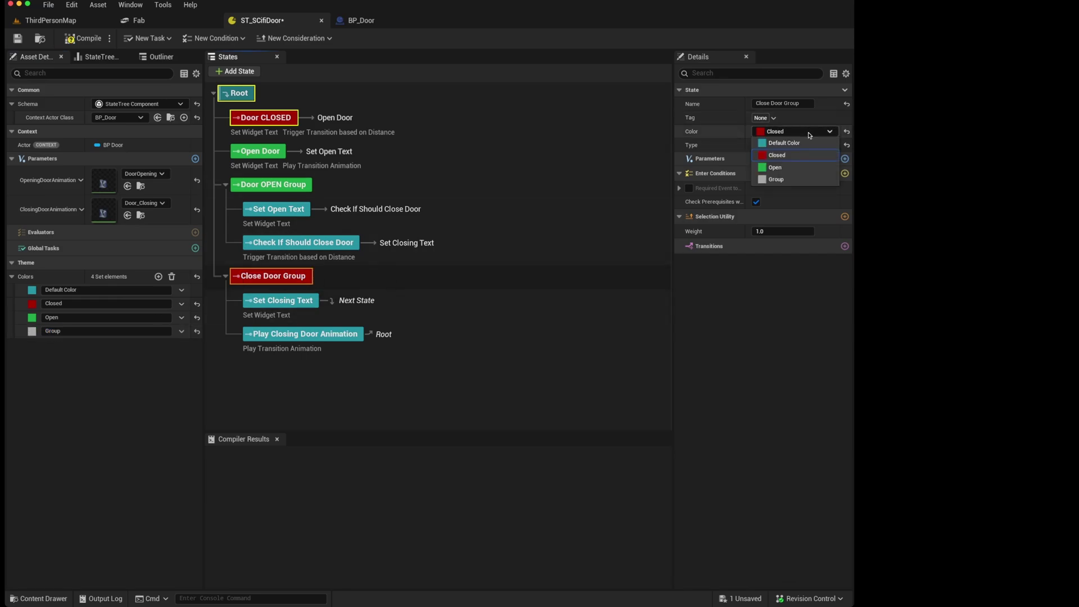
click(807, 179)
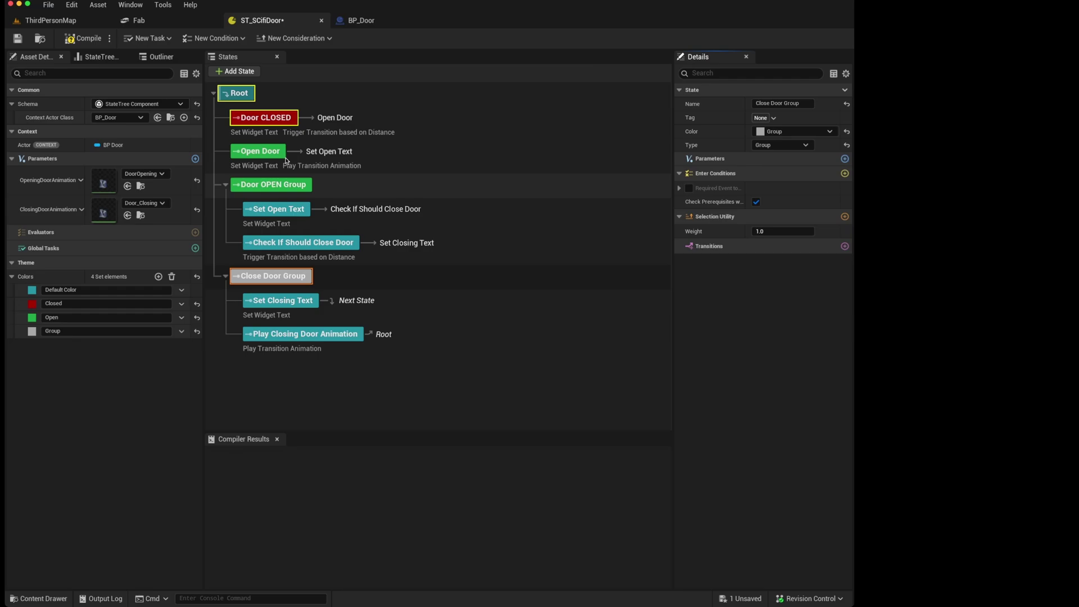